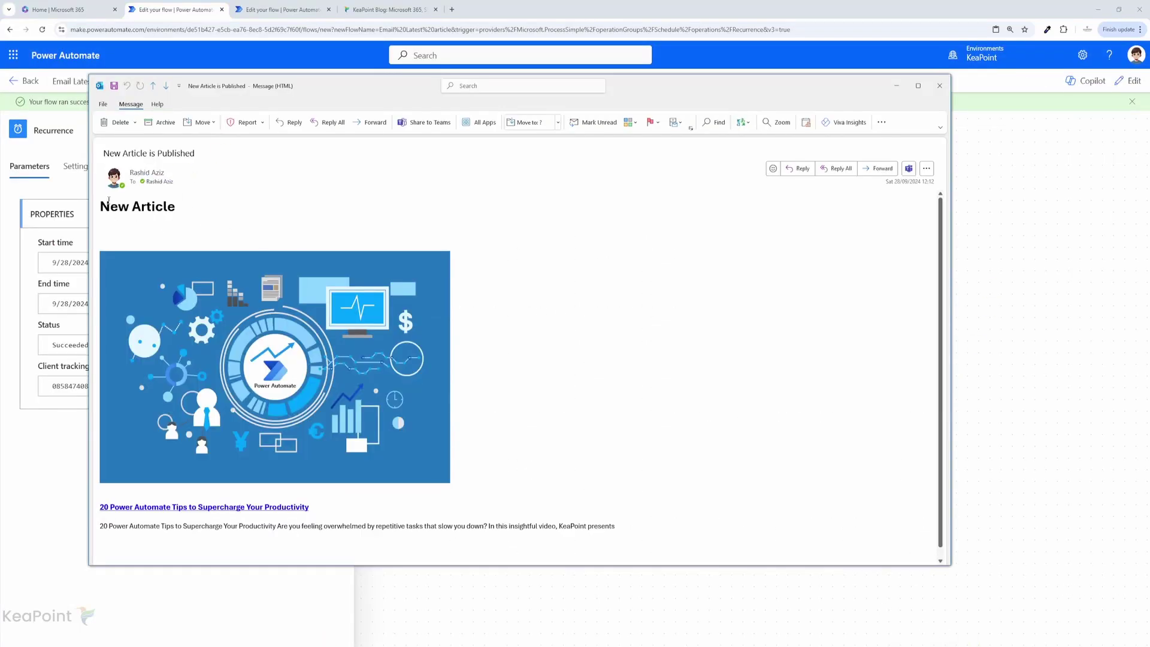
Follow the New Article email's link to the '20 Power Automate Tips to Supercharge Your Productivity' post.
{"action": "triple_click", "coordinate": [109, 200]}
{"action": "scroll", "coordinate": [116, 519], "scroll_direction": "down", "scroll_amount": 1}
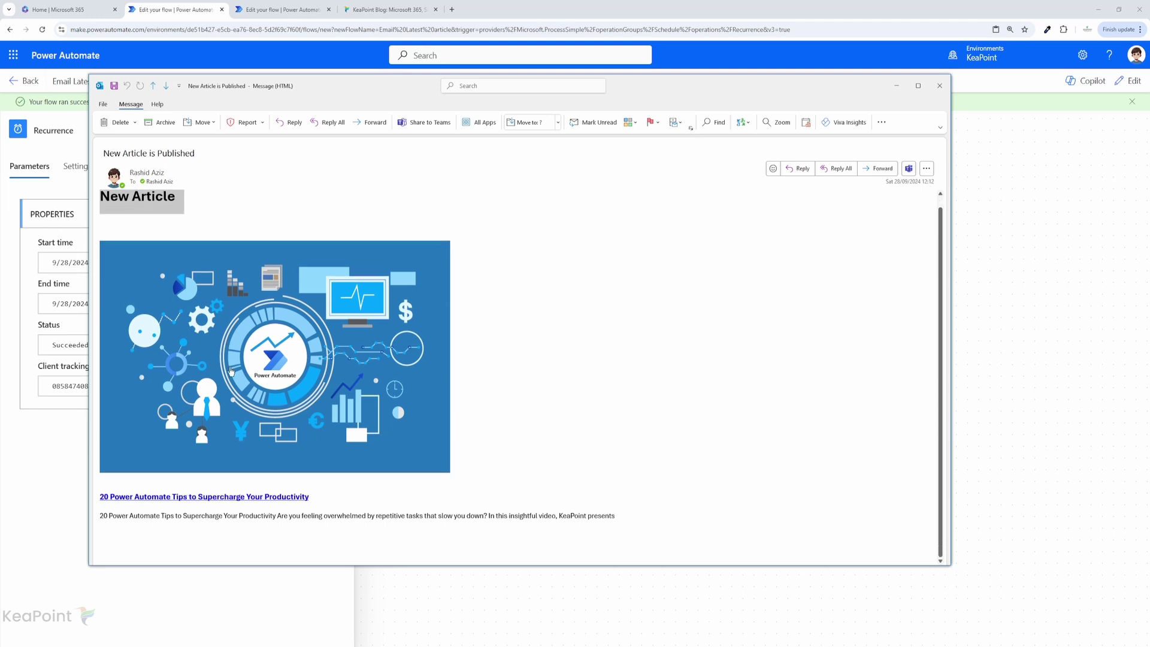
{"action": "left_click", "coordinate": [239, 499]}
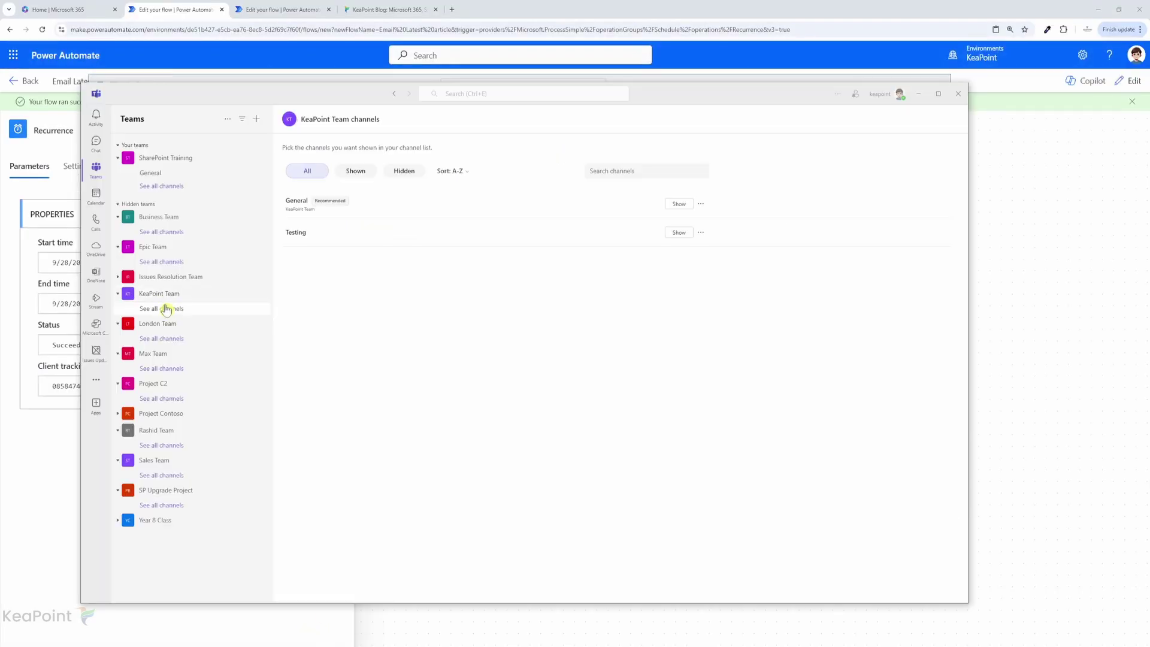
{"action": "left_click", "coordinate": [372, 206]}
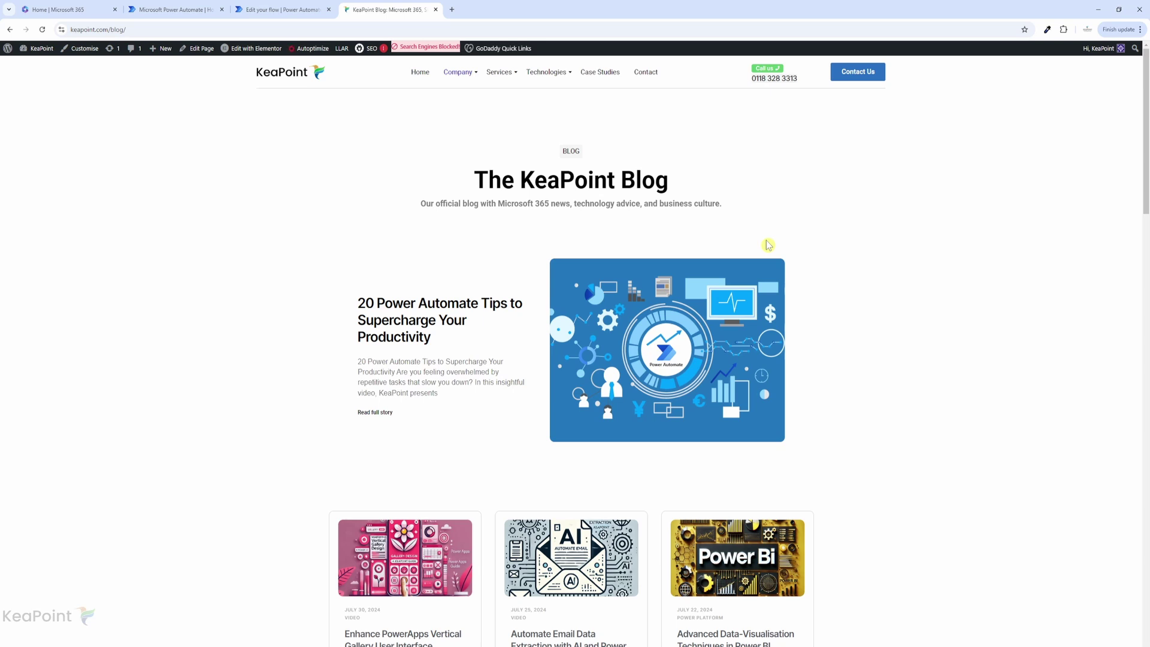
Switch from the KeaPoint Blog to the Power Automate home page tab.
{"action": "left_click", "coordinate": [174, 10]}
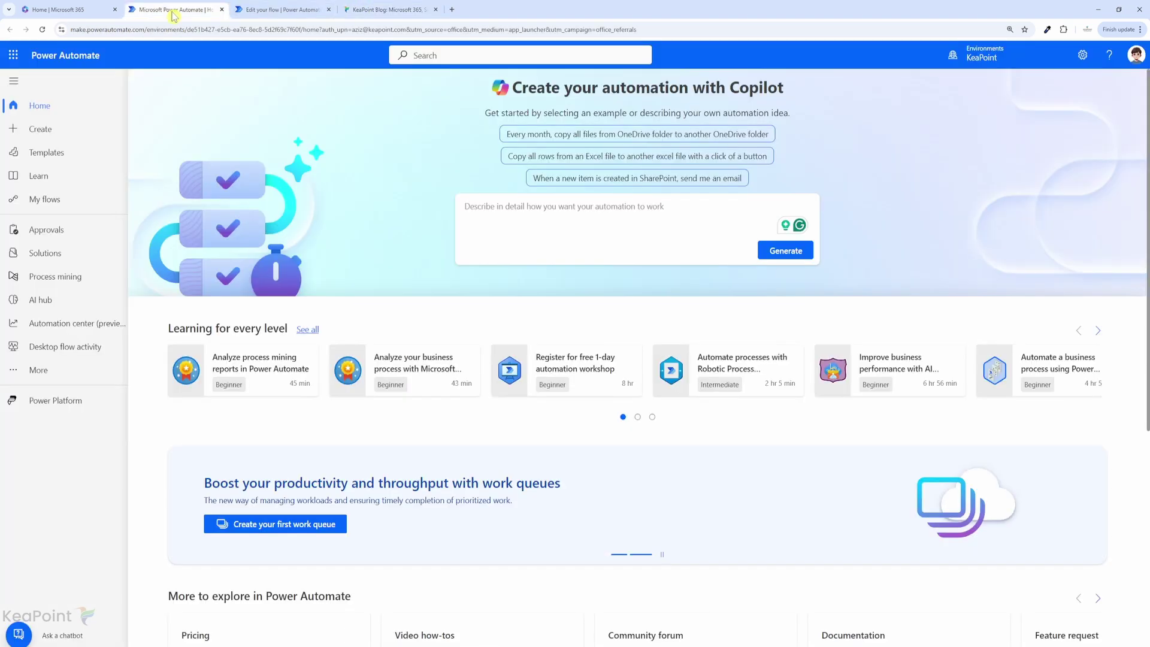
From the Create page, start building a scheduled cloud flow.
{"action": "left_click", "coordinate": [48, 130]}
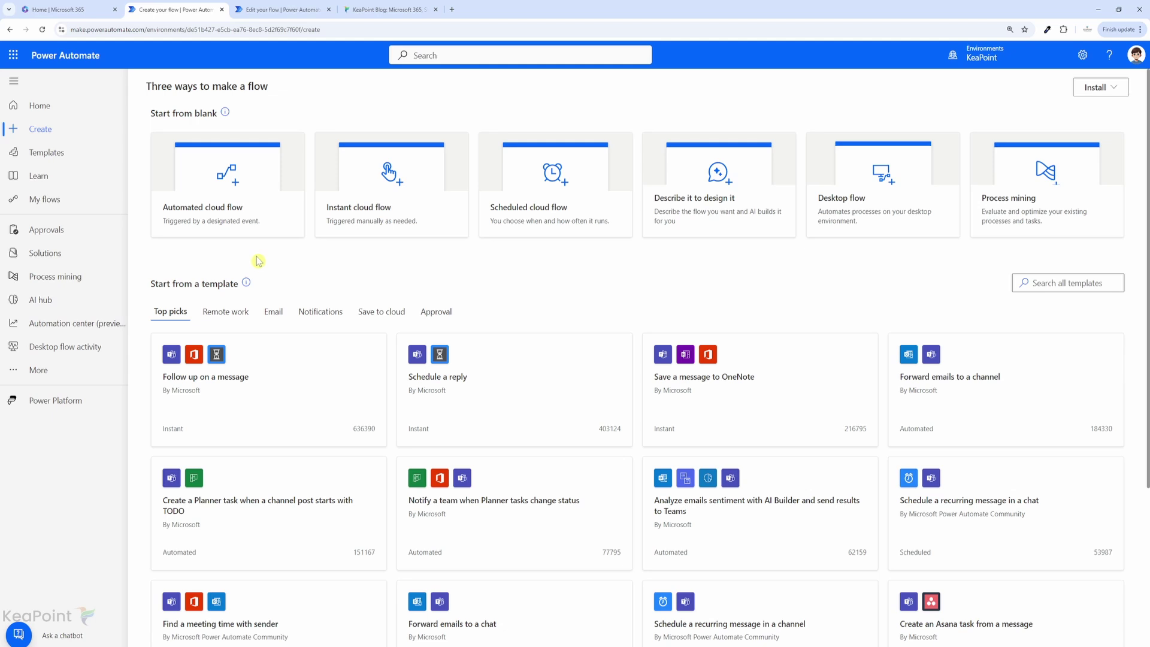
{"action": "left_click", "coordinate": [546, 195]}
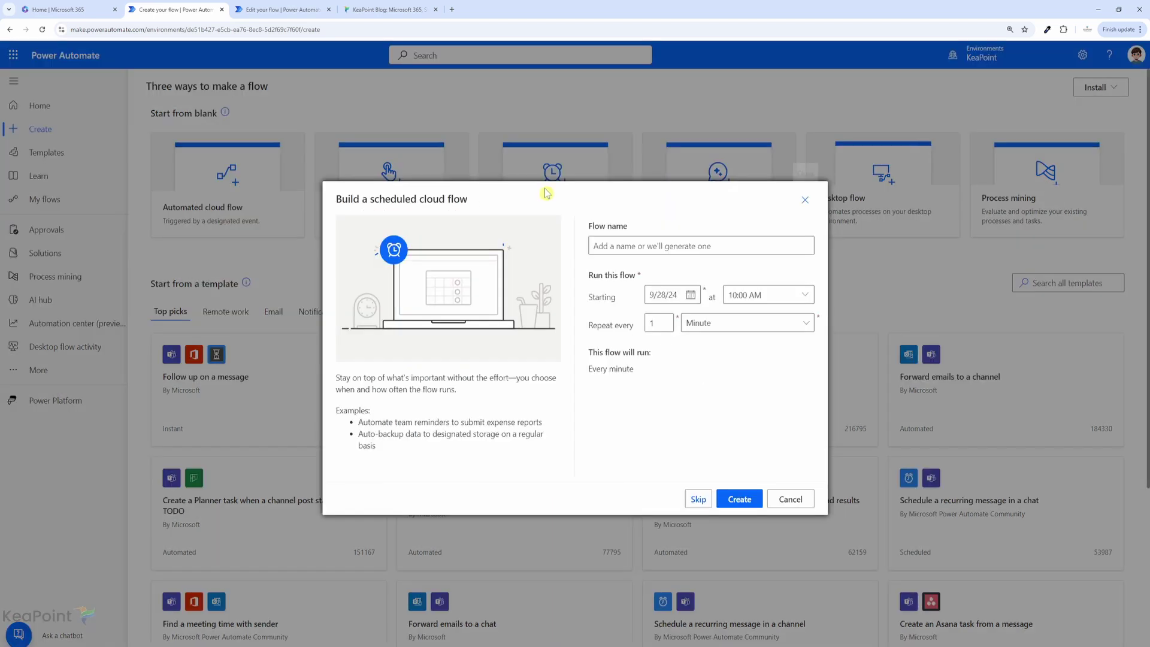
Name the scheduled flow 'Email Latest article', set it to repeat every 1 Day, and create it.
{"action": "left_click", "coordinate": [599, 246]}
{"action": "type", "text": "Email Latest article"}
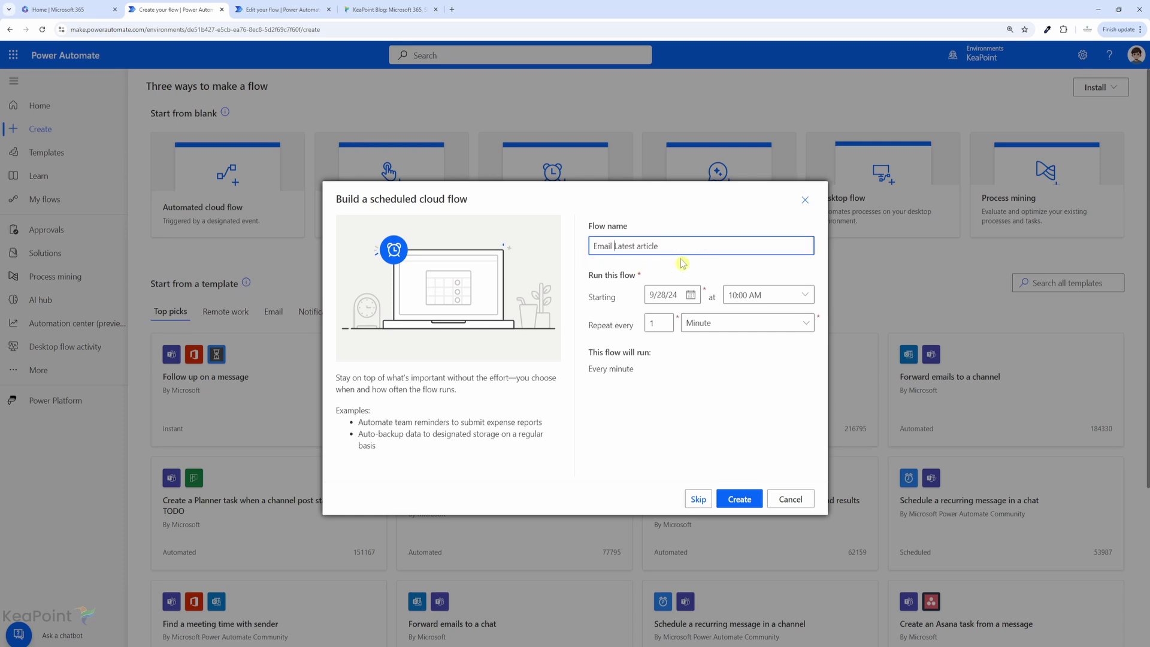
{"action": "left_click", "coordinate": [719, 329]}
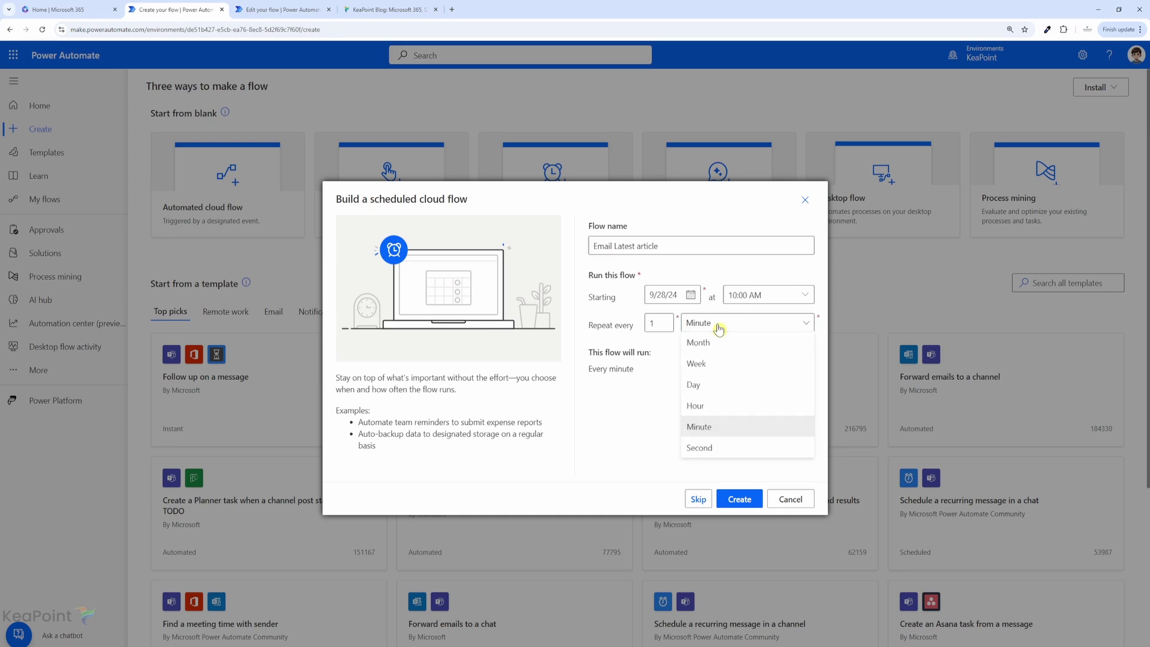
{"action": "left_click", "coordinate": [708, 387]}
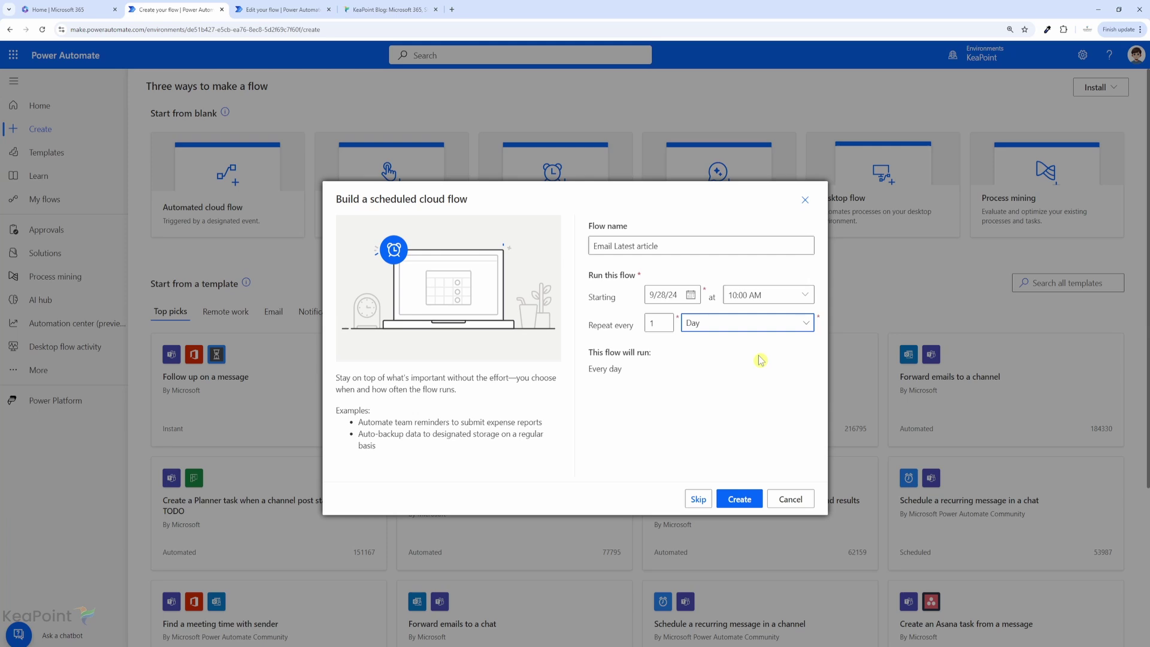
{"action": "left_click", "coordinate": [738, 502]}
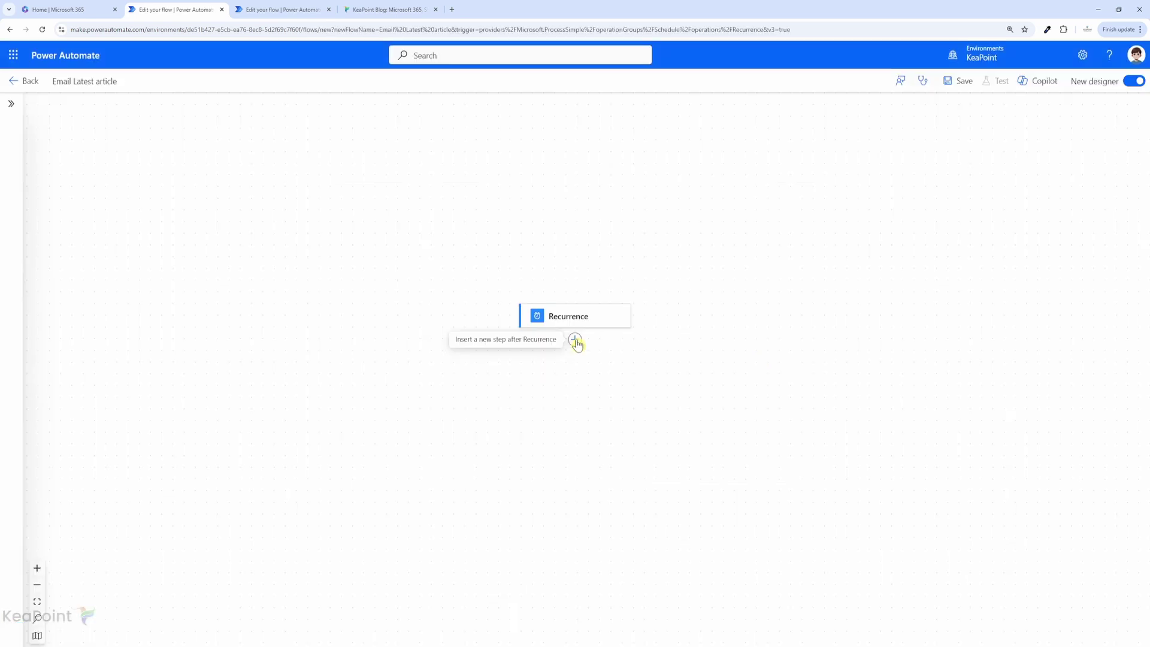
Add an HTTP action after the Recurrence trigger.
{"action": "left_click", "coordinate": [577, 343]}
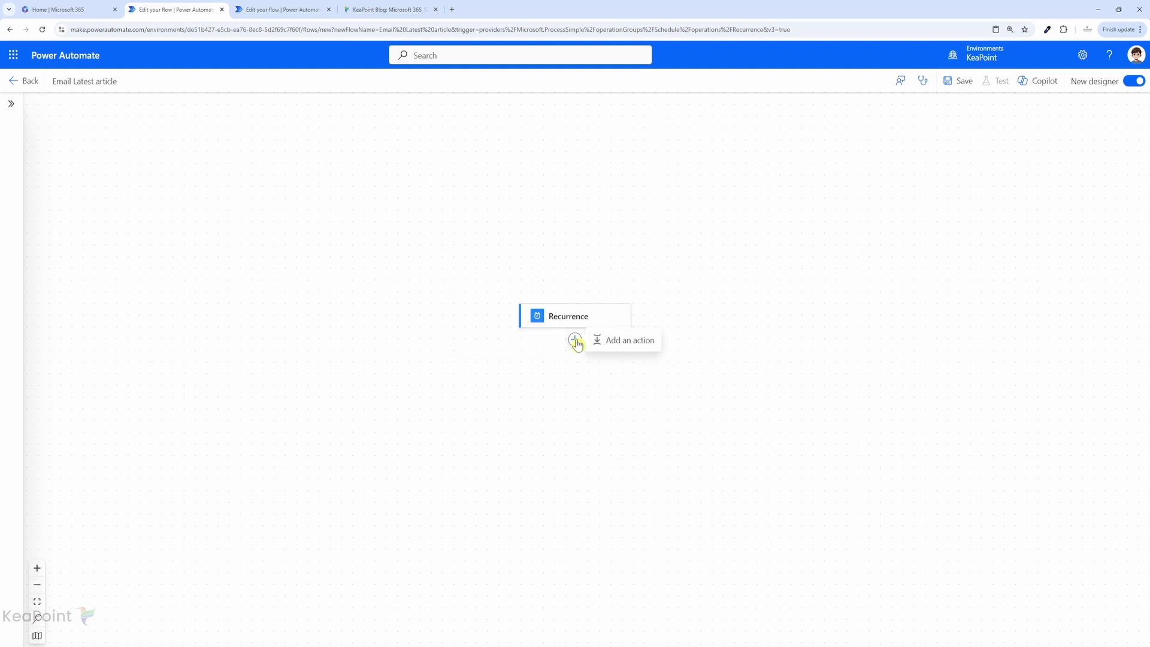
{"action": "left_click", "coordinate": [616, 347]}
{"action": "type", "text": "http"}
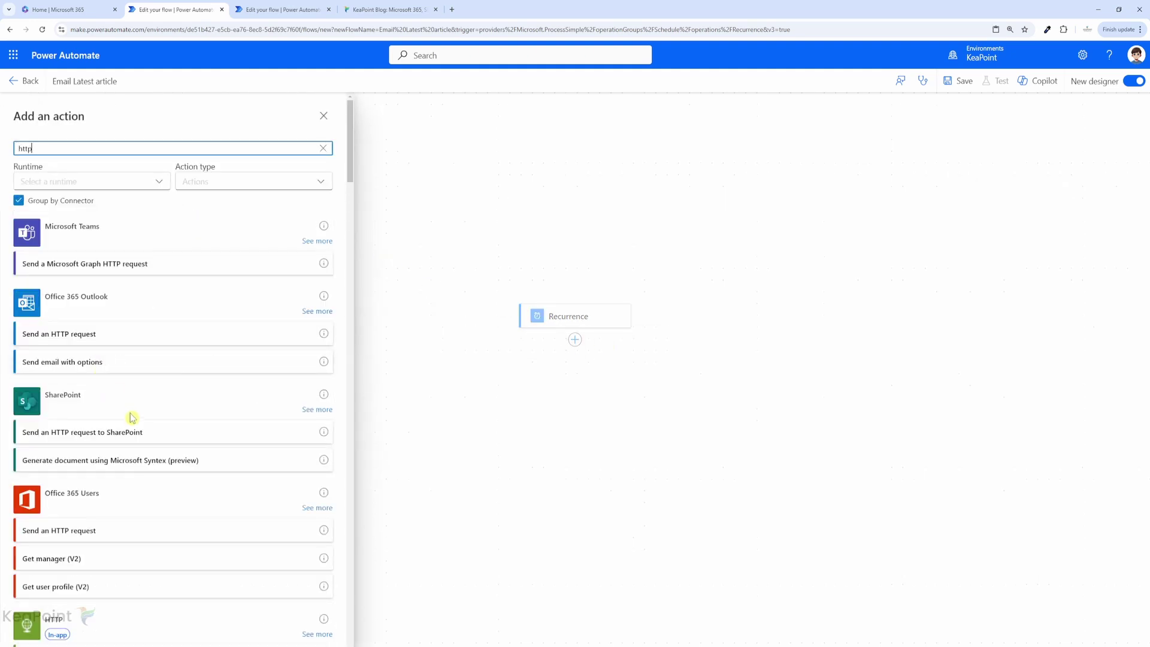
{"action": "scroll", "coordinate": [120, 467], "scroll_direction": "down", "scroll_amount": 2}
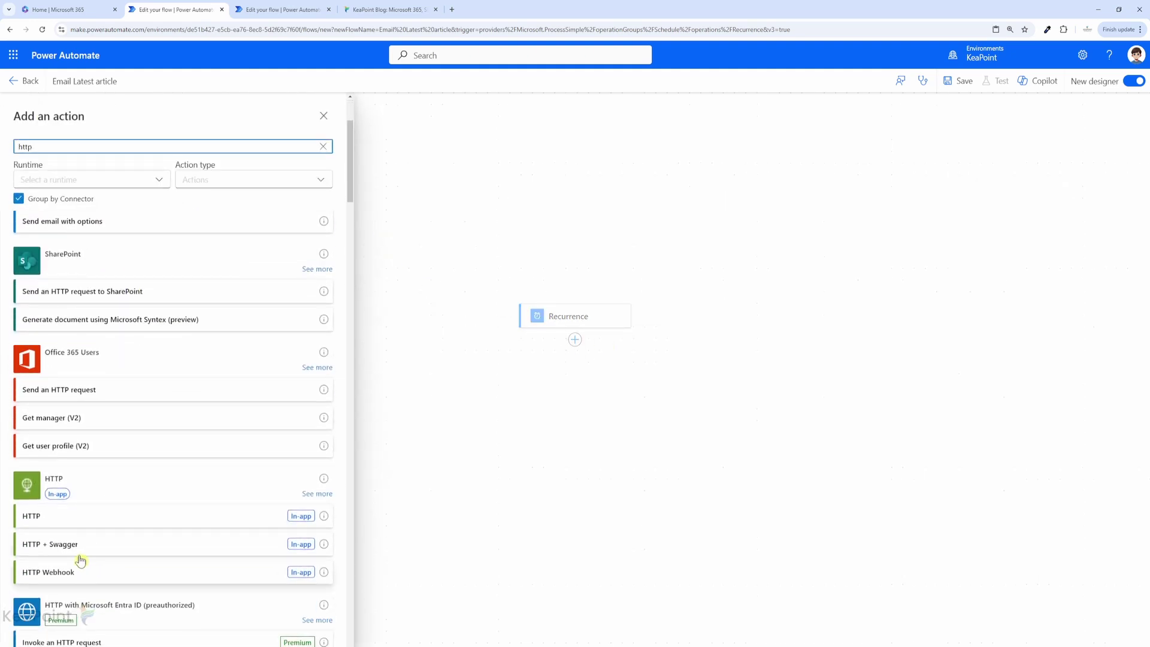
{"action": "left_click", "coordinate": [47, 518]}
{"action": "left_click", "coordinate": [64, 193]}
{"action": "type", "text": "https://keapoint.com/blog/"}
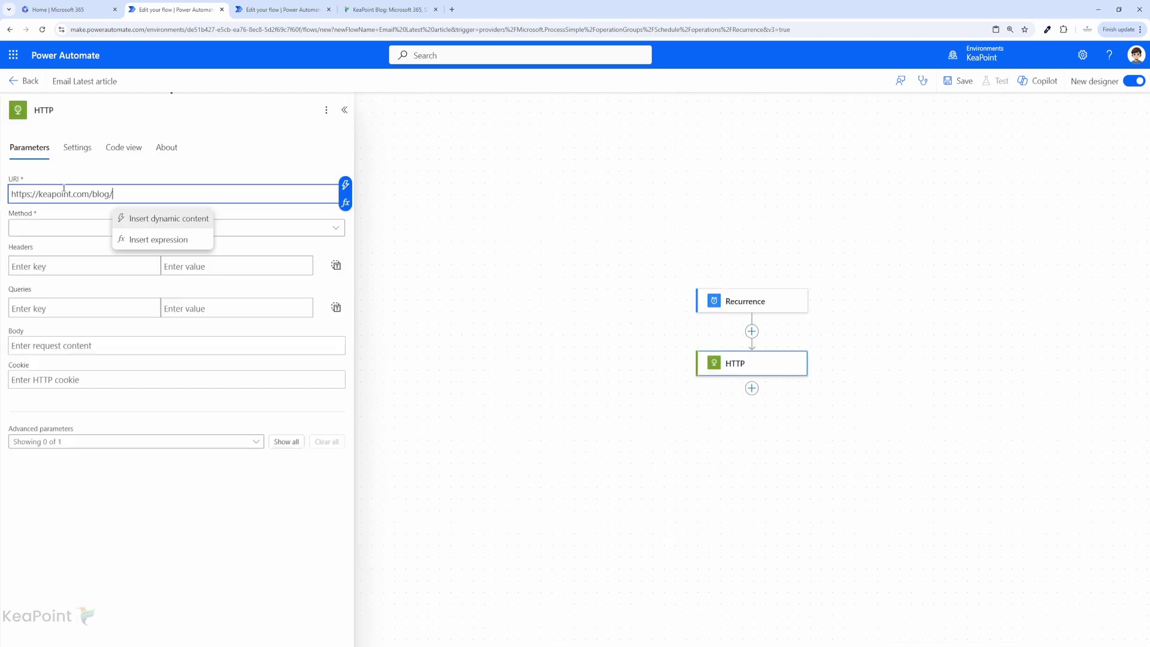
{"action": "left_click", "coordinate": [389, 9]}
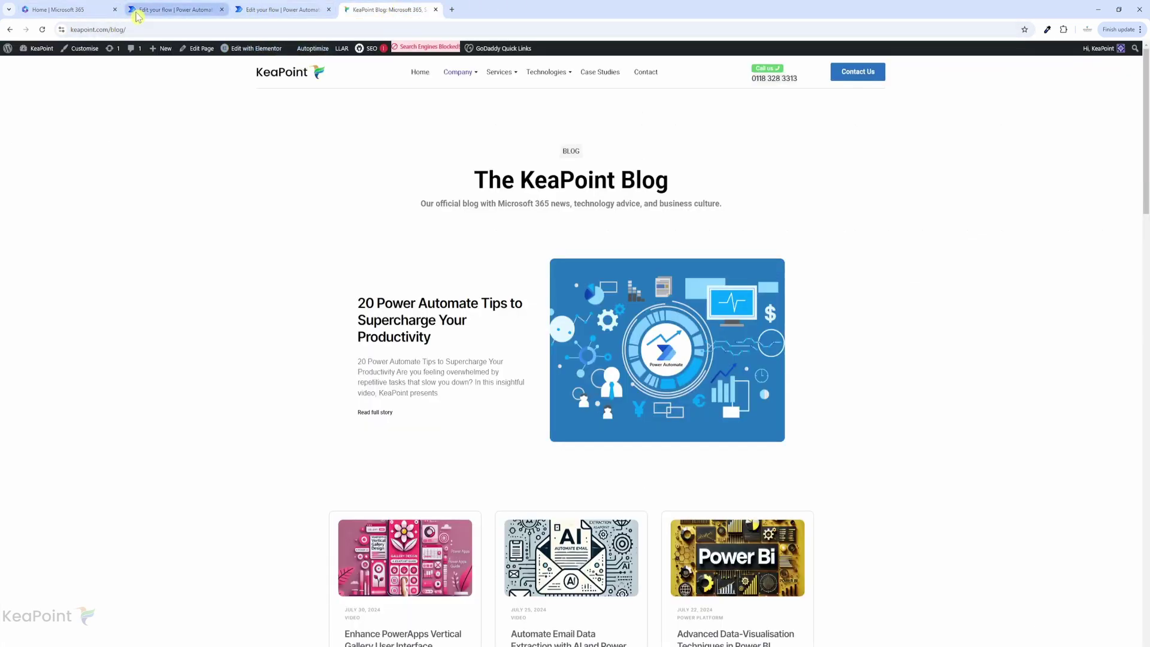
{"action": "left_click", "coordinate": [168, 8]}
{"action": "left_click", "coordinate": [39, 229]}
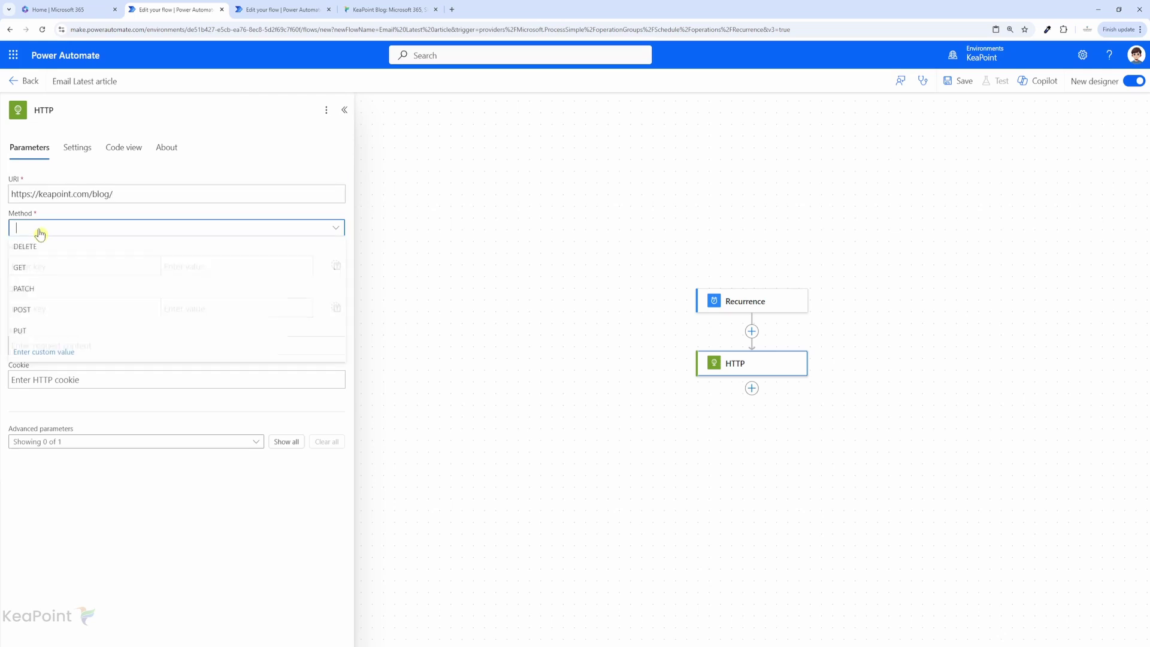
{"action": "left_click", "coordinate": [35, 269]}
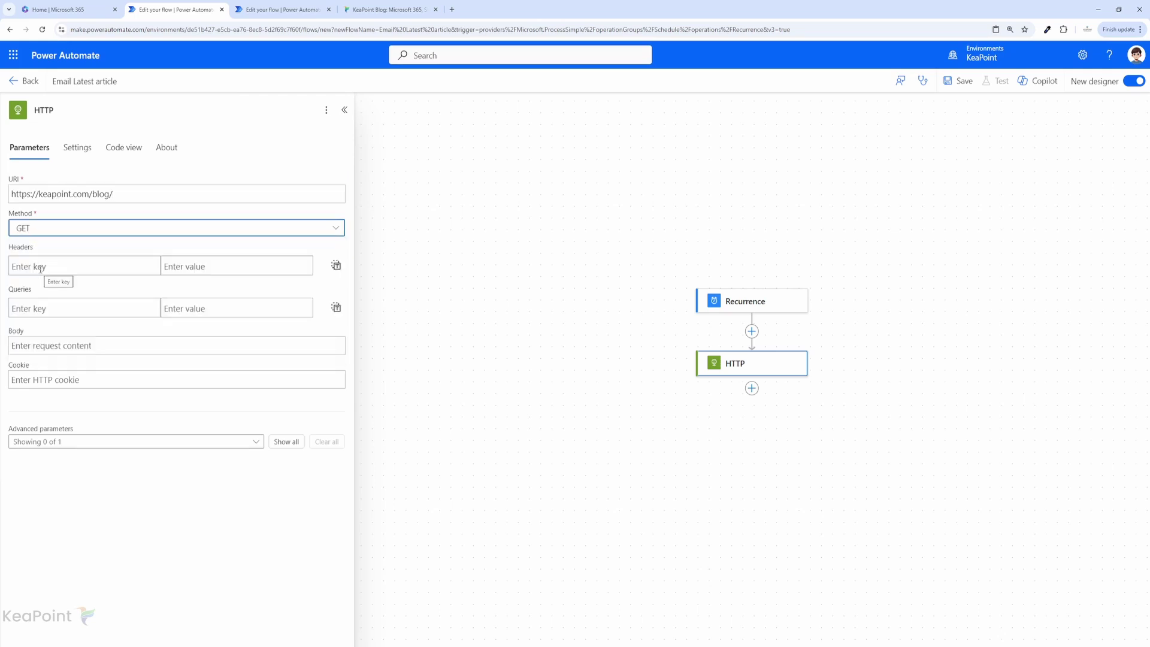
On the KeaPoint Blog page, select the tagline and the 'Read full story' link text.
{"action": "left_click", "coordinate": [369, 11]}
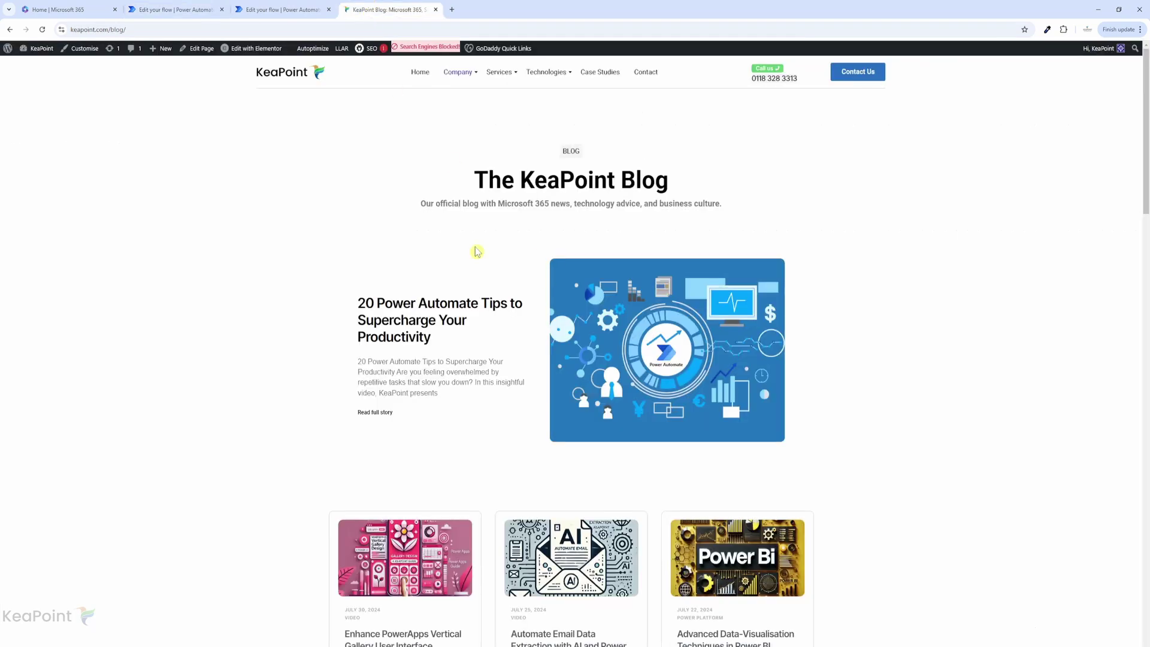
{"action": "scroll", "coordinate": [502, 232], "scroll_direction": "down", "scroll_amount": 1}
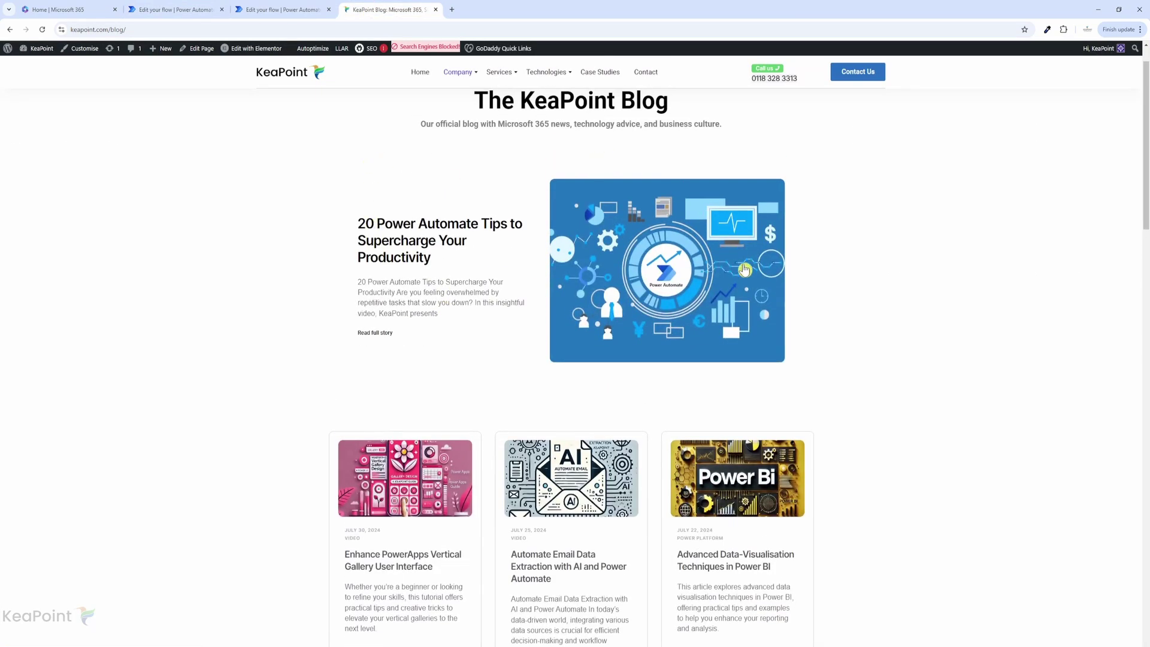
{"action": "scroll", "coordinate": [419, 292], "scroll_direction": "up", "scroll_amount": 1}
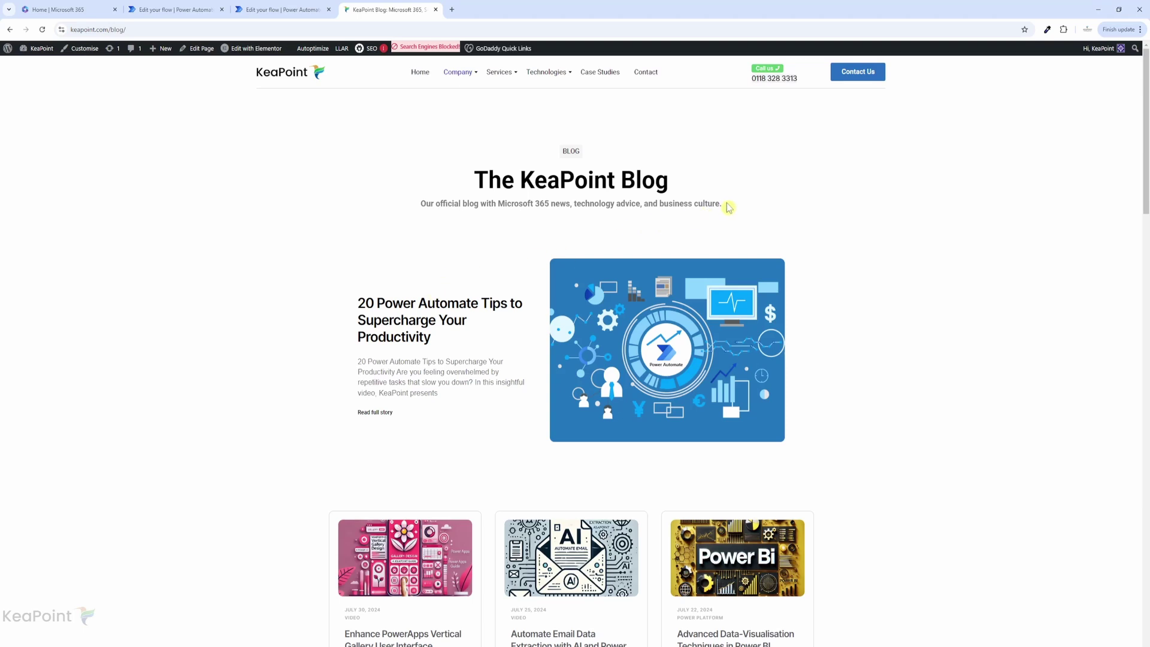
{"action": "left_click_drag", "start_coordinate": [727, 205], "coordinate": [415, 207]}
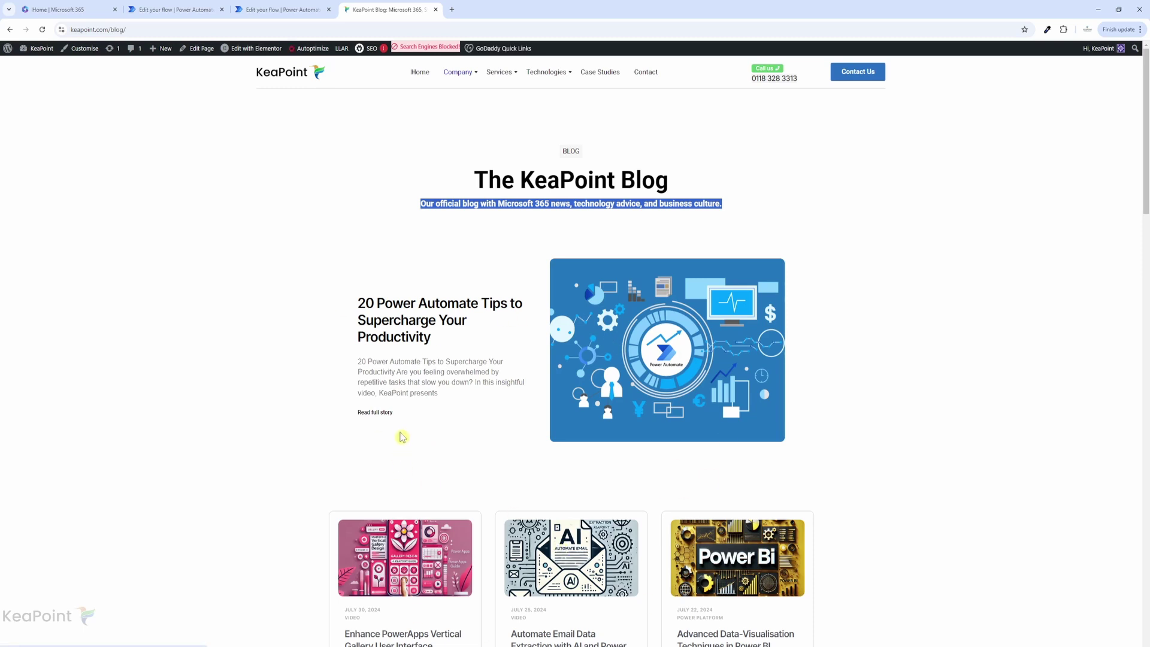
{"action": "left_click_drag", "start_coordinate": [398, 413], "coordinate": [359, 416]}
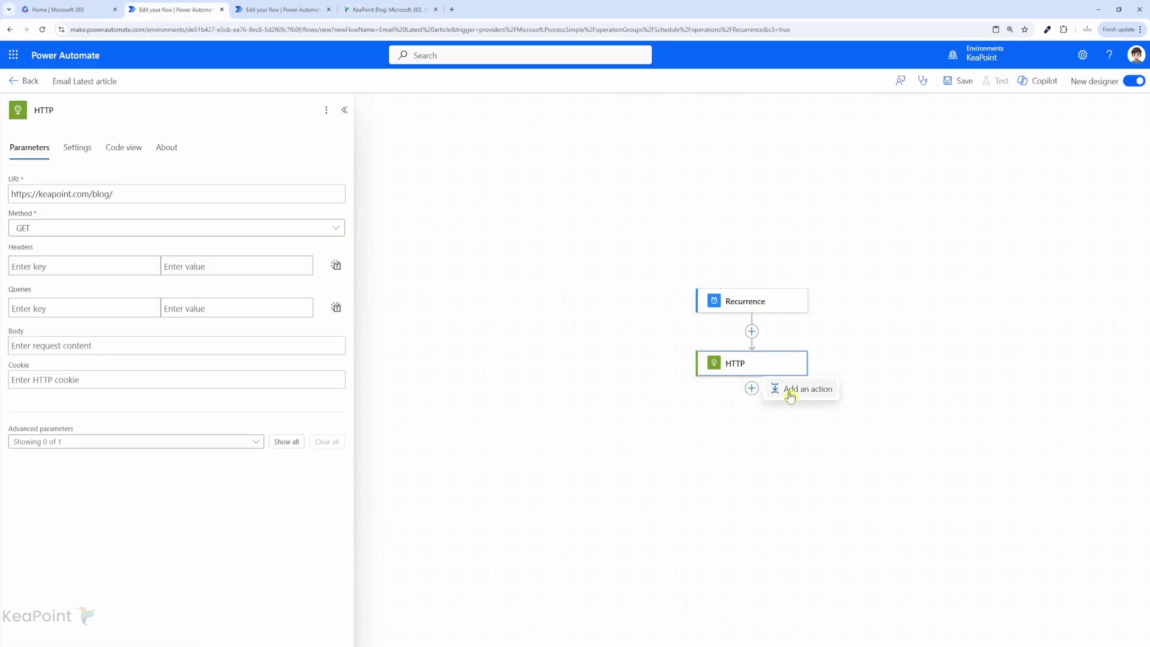
{"action": "left_click", "coordinate": [791, 391]}
Add a Compose action after HTTP and begin a last() expression for its input.
{"action": "type", "text": "compose"}
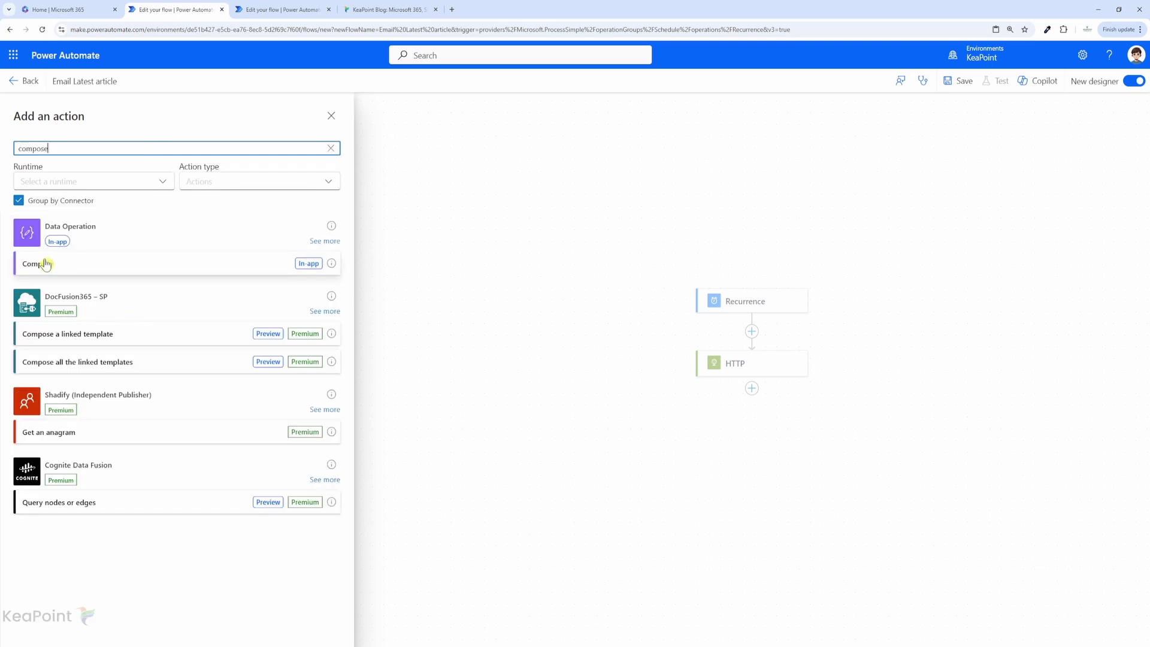
{"action": "left_click", "coordinate": [44, 259]}
{"action": "left_click", "coordinate": [42, 193]}
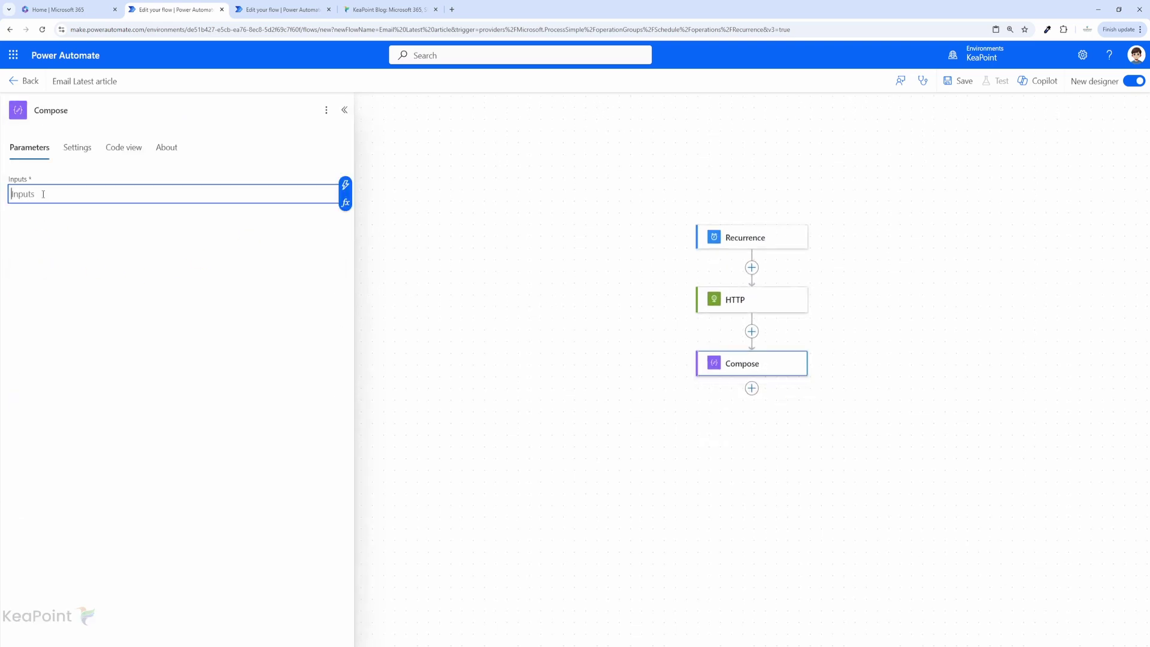
{"action": "left_click", "coordinate": [346, 204]}
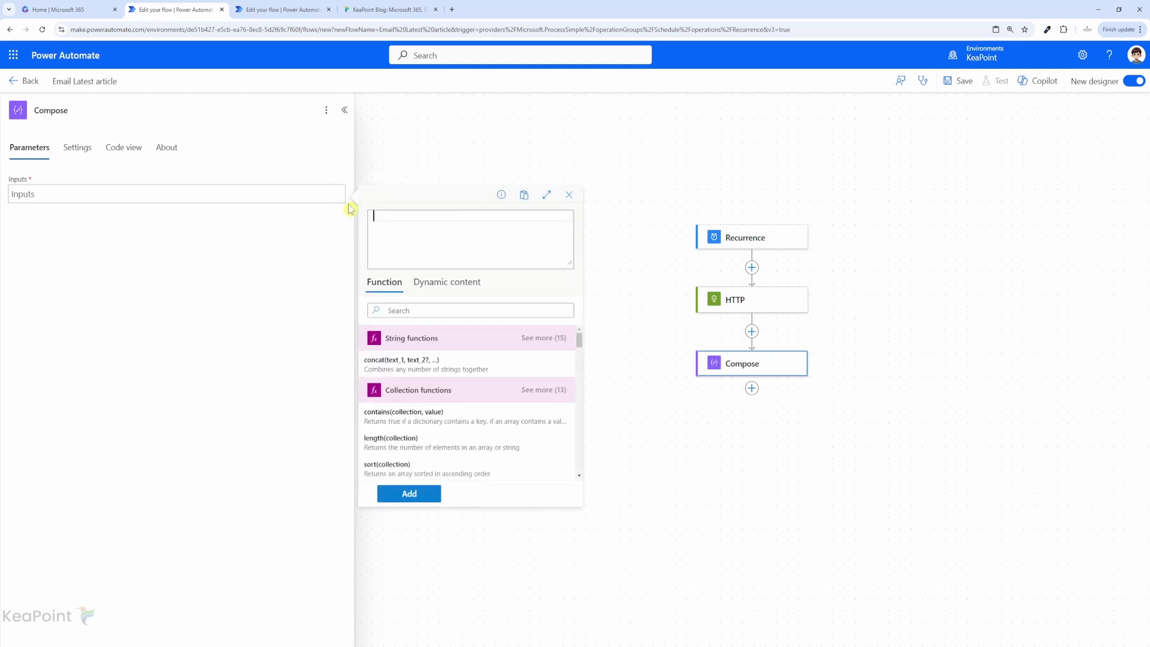
{"action": "type", "text": "last("}
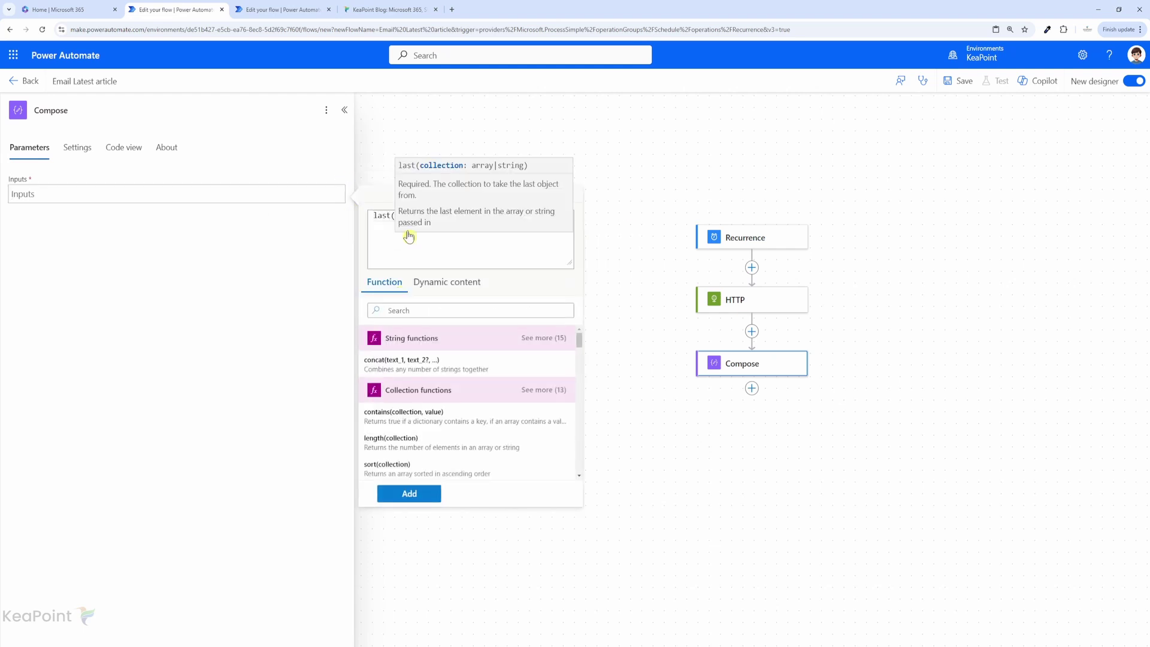
Select the blog tagline, then insert split( with the HTTP body into the expression.
{"action": "left_click", "coordinate": [386, 9]}
{"action": "left_click_drag", "start_coordinate": [420, 204], "coordinate": [723, 208]}
{"action": "key", "text": "ctrl+c"}
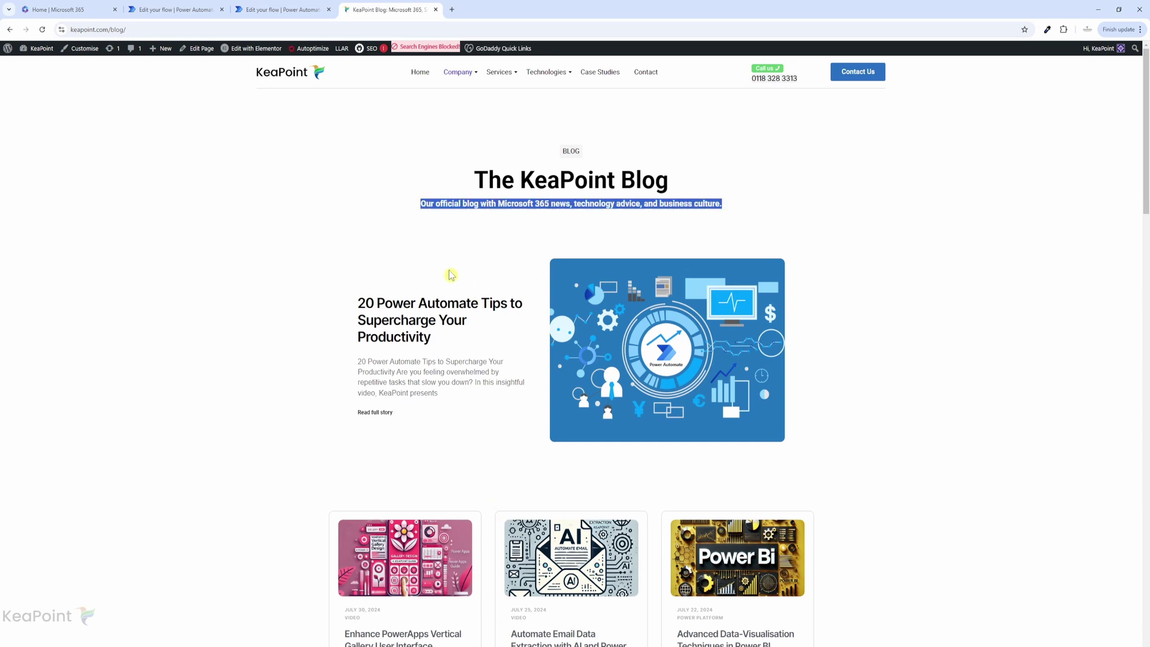
{"action": "left_click", "coordinate": [218, 9]}
{"action": "type", "text": "split("}
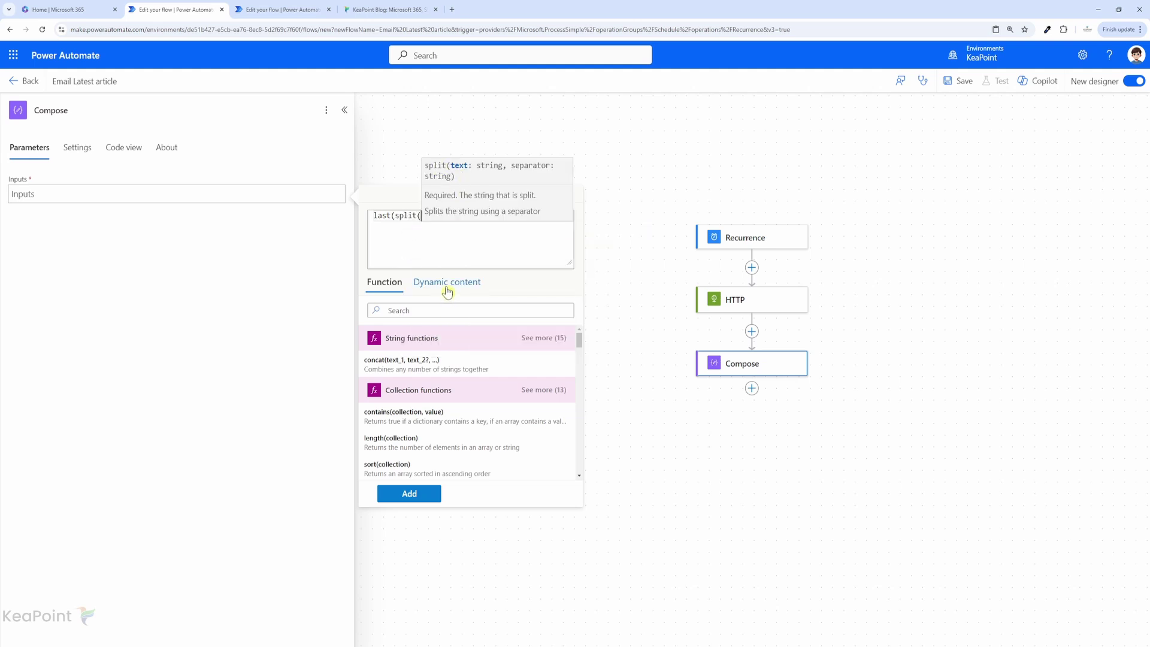
{"action": "left_click", "coordinate": [447, 291]}
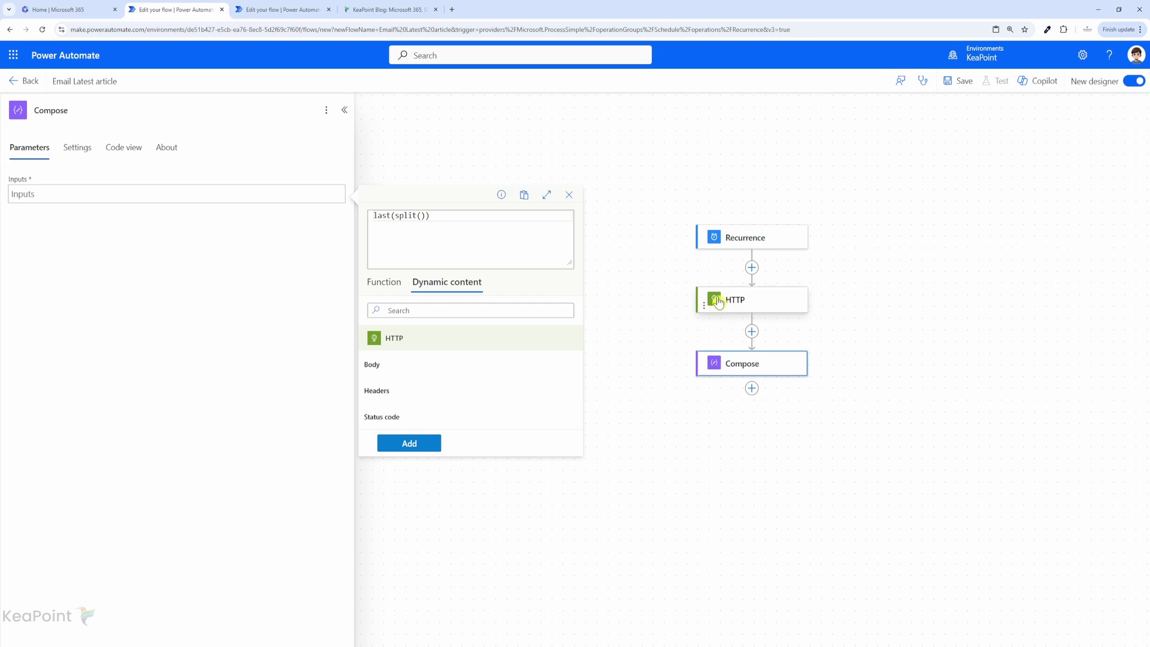
{"action": "left_click", "coordinate": [390, 365]}
{"action": "type", "text": ","}
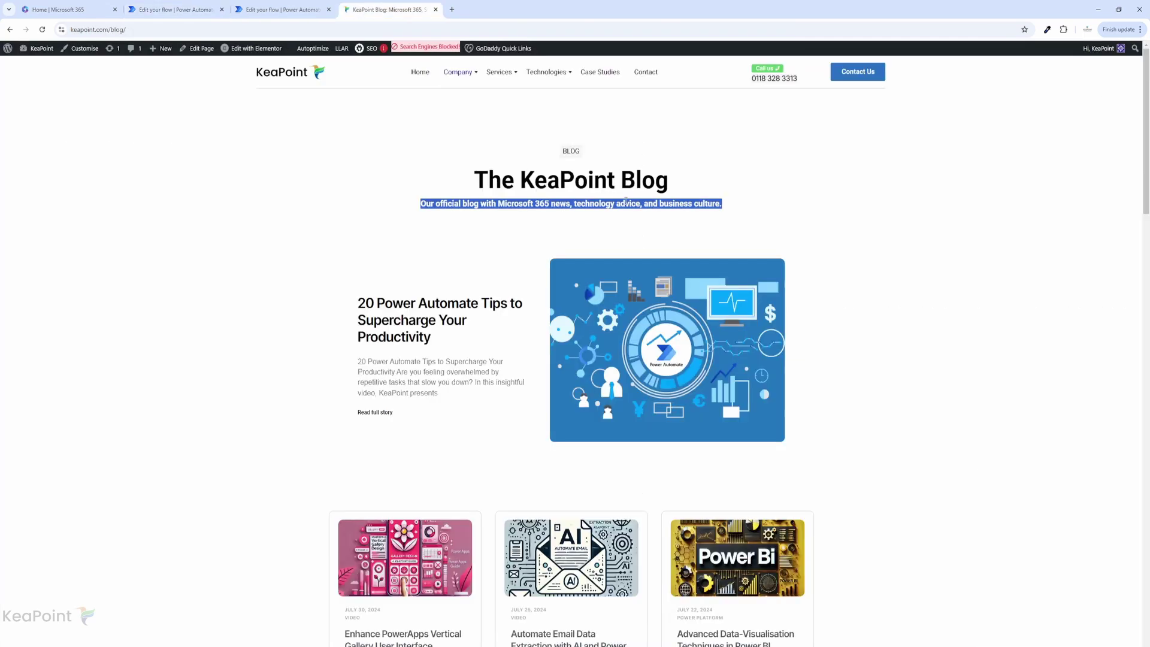
Copy the blog tagline, paste it quoted as the split separator, and add the expression.
{"action": "right_click", "coordinate": [623, 204]}
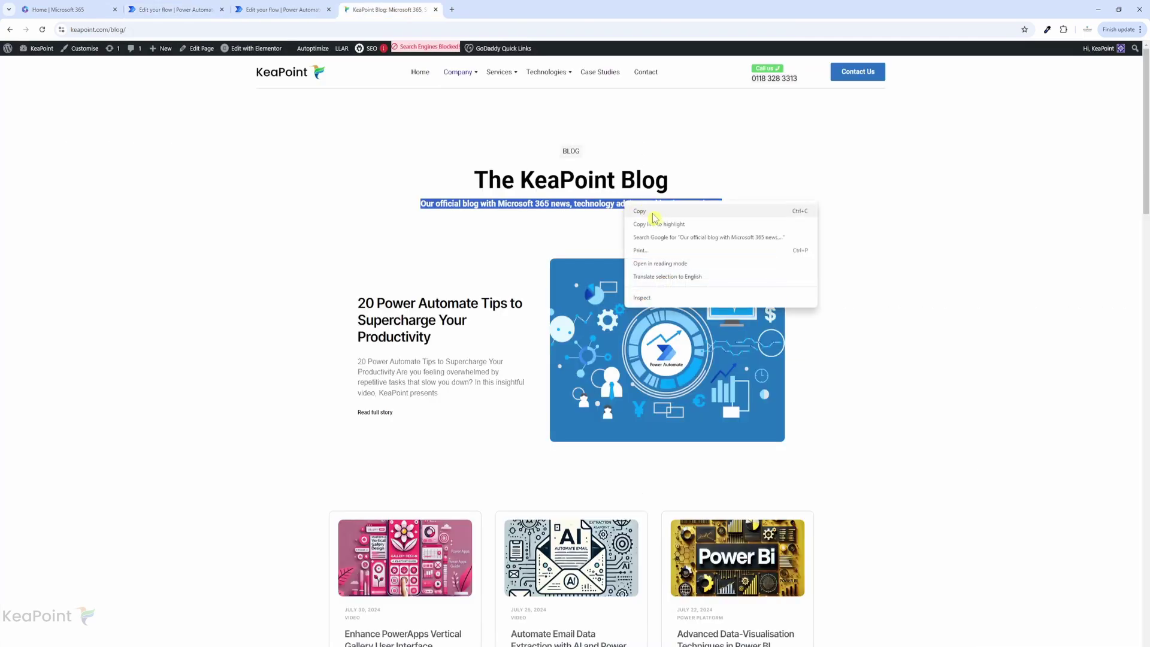
{"action": "left_click", "coordinate": [653, 211]}
{"action": "left_click", "coordinate": [159, 10]}
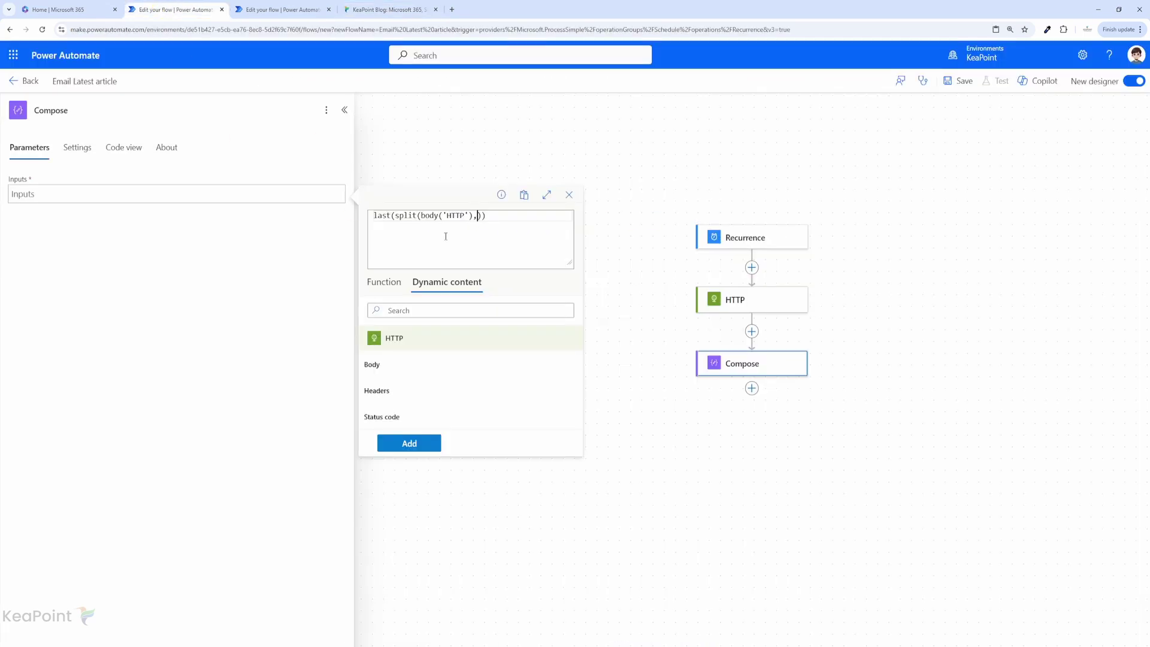
{"action": "type", "text": "'"}
{"action": "key", "text": "ctrl+v"}
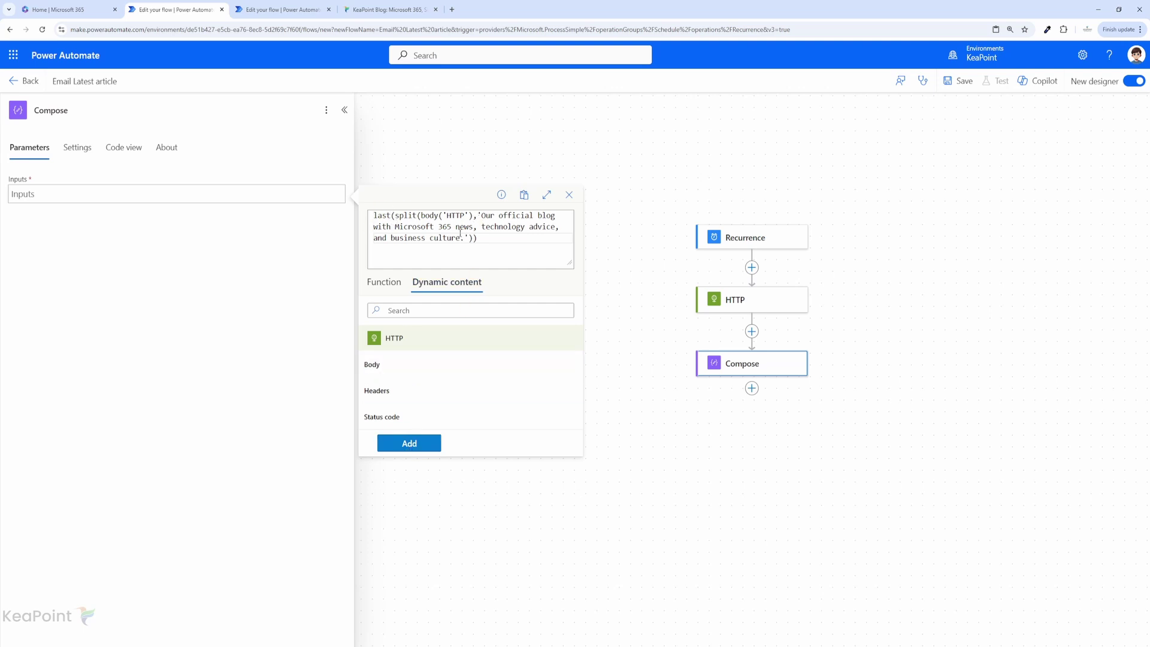
{"action": "left_click_drag", "start_coordinate": [391, 216], "coordinate": [374, 215]}
{"action": "left_click", "coordinate": [407, 447]}
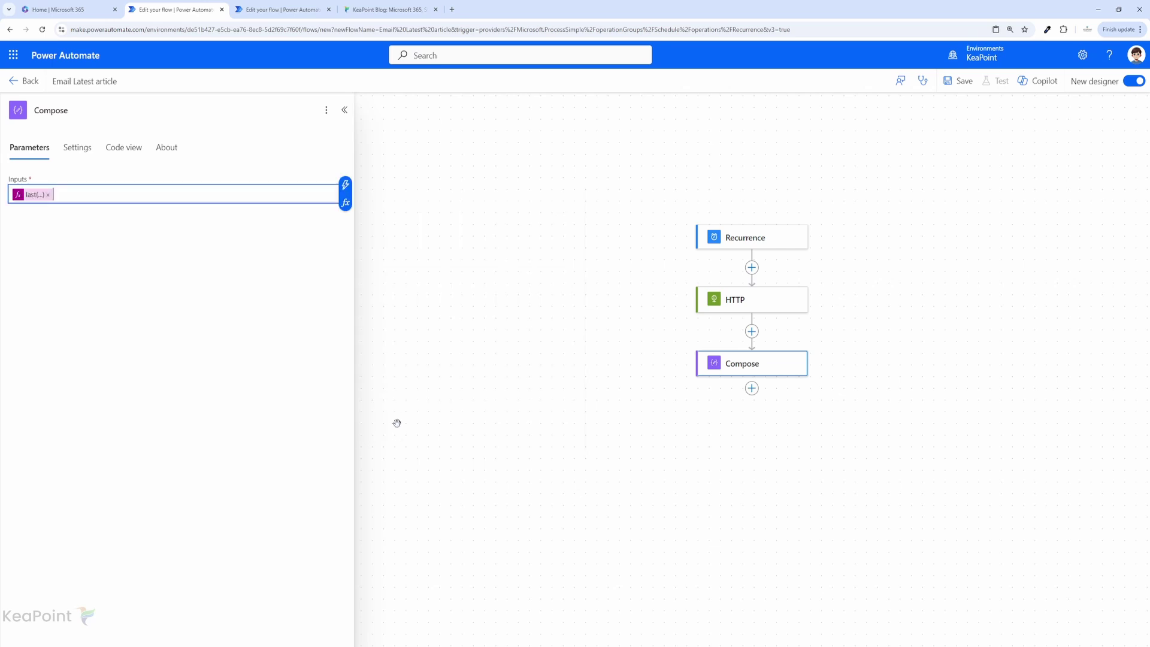
{"action": "left_click", "coordinate": [372, 8]}
{"action": "left_click", "coordinate": [485, 272]}
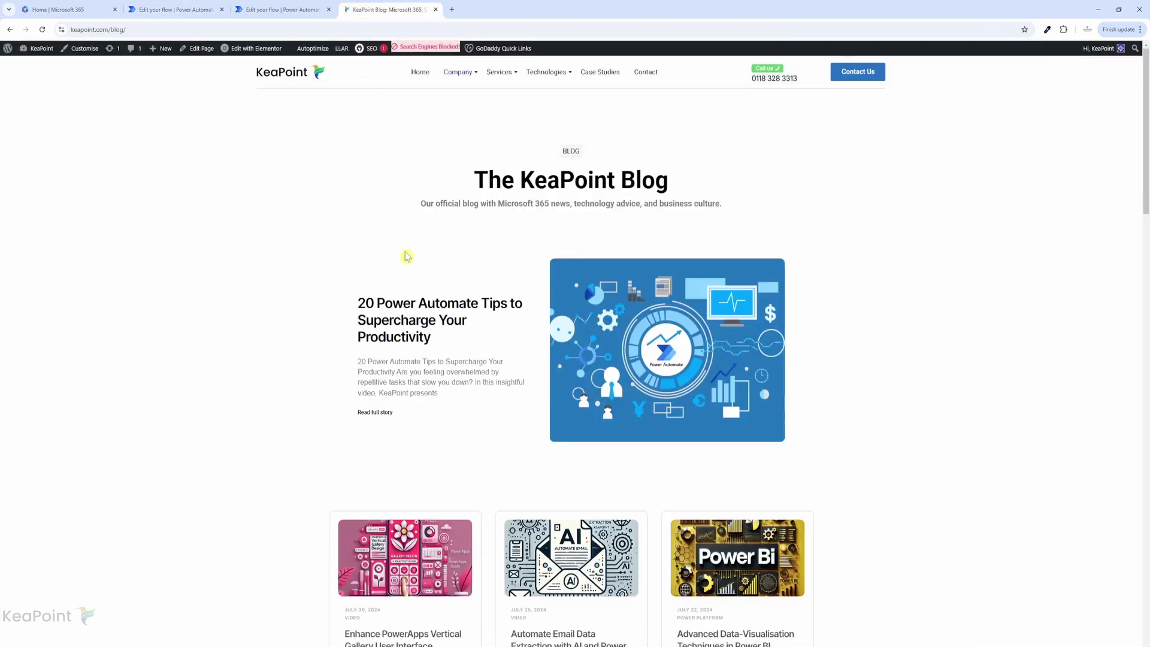
{"action": "left_click_drag", "start_coordinate": [408, 258], "coordinate": [816, 610]}
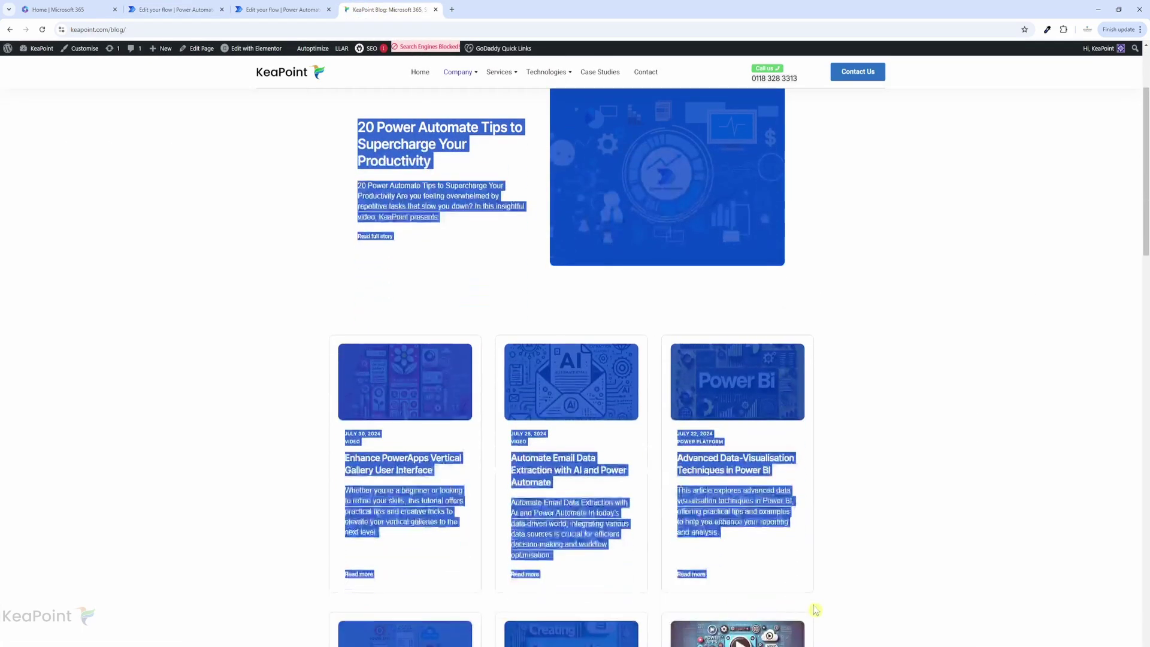
{"action": "scroll", "coordinate": [534, 424], "scroll_direction": "up", "scroll_amount": 2}
{"action": "left_click", "coordinate": [411, 390]}
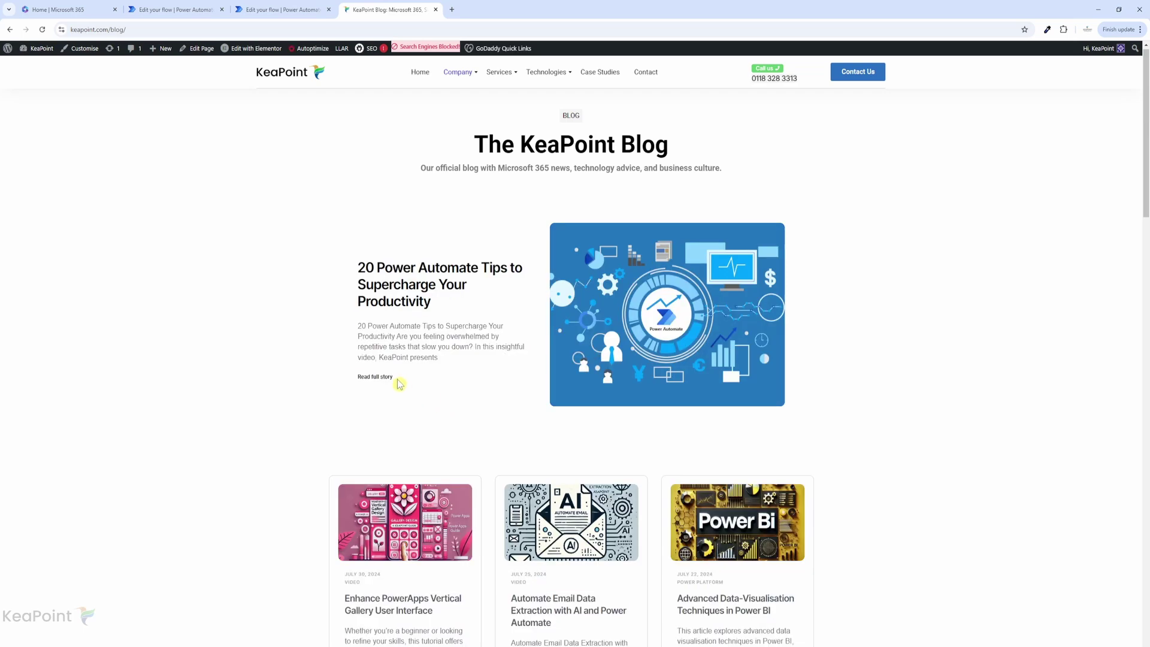
{"action": "left_click_drag", "start_coordinate": [400, 384], "coordinate": [357, 385]}
{"action": "key", "text": "ctrl+c"}
{"action": "left_click", "coordinate": [173, 10]}
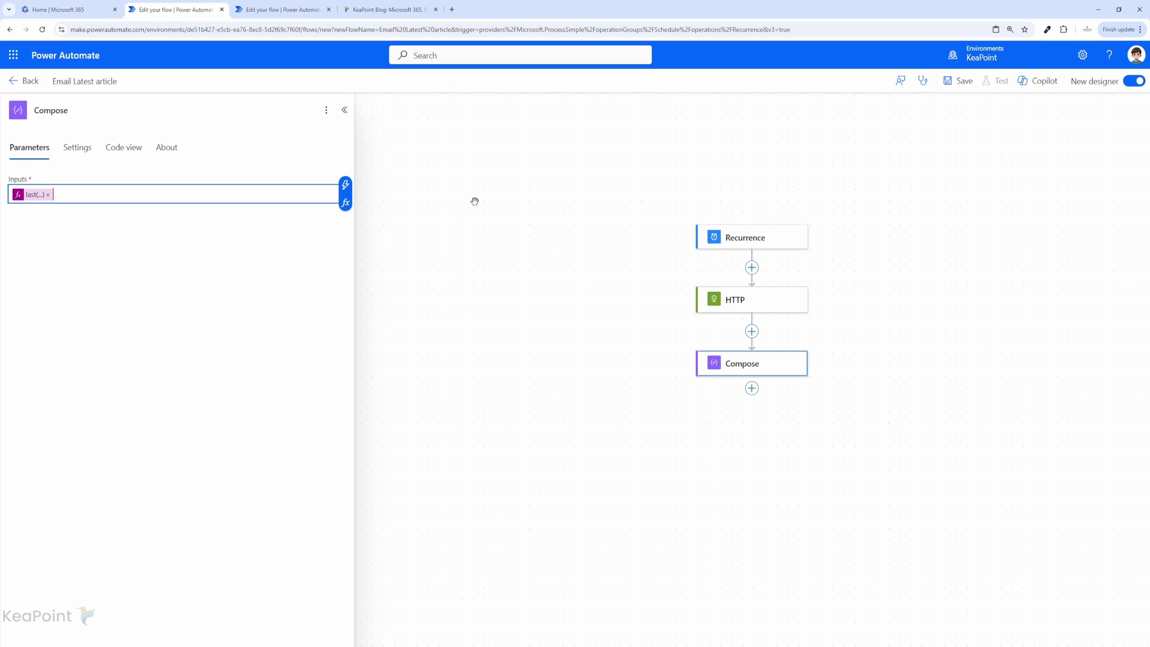
Add a Compose 1 action after Compose and start first(split(outputs('Compose') in its expression.
{"action": "left_click", "coordinate": [752, 388]}
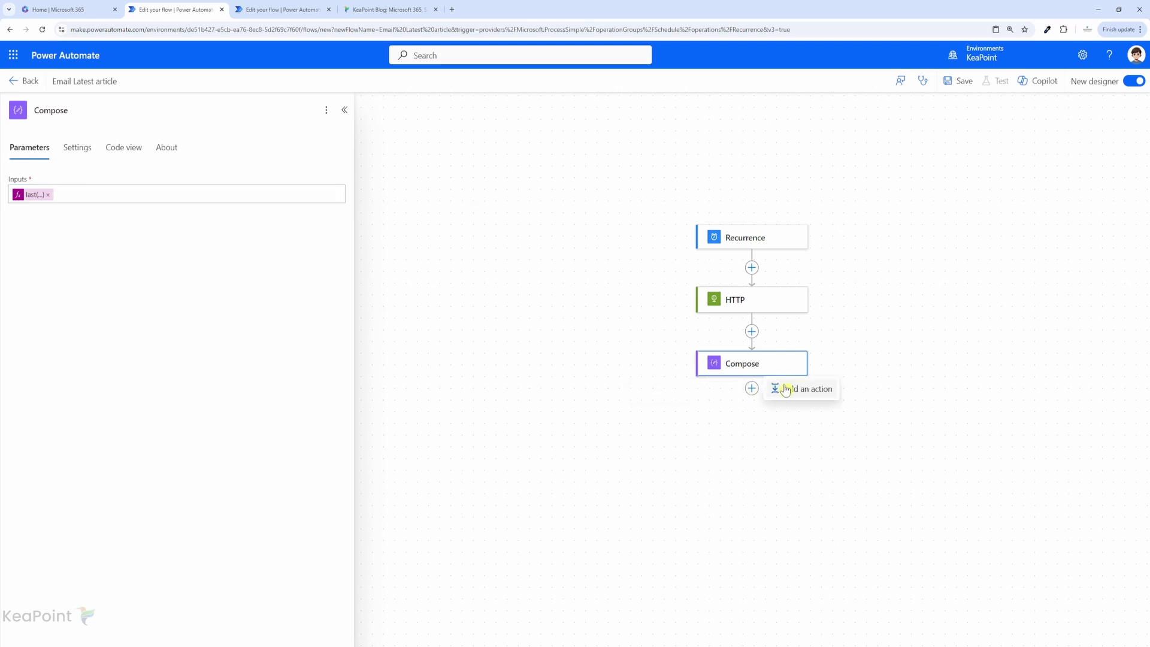
{"action": "left_click", "coordinate": [797, 388]}
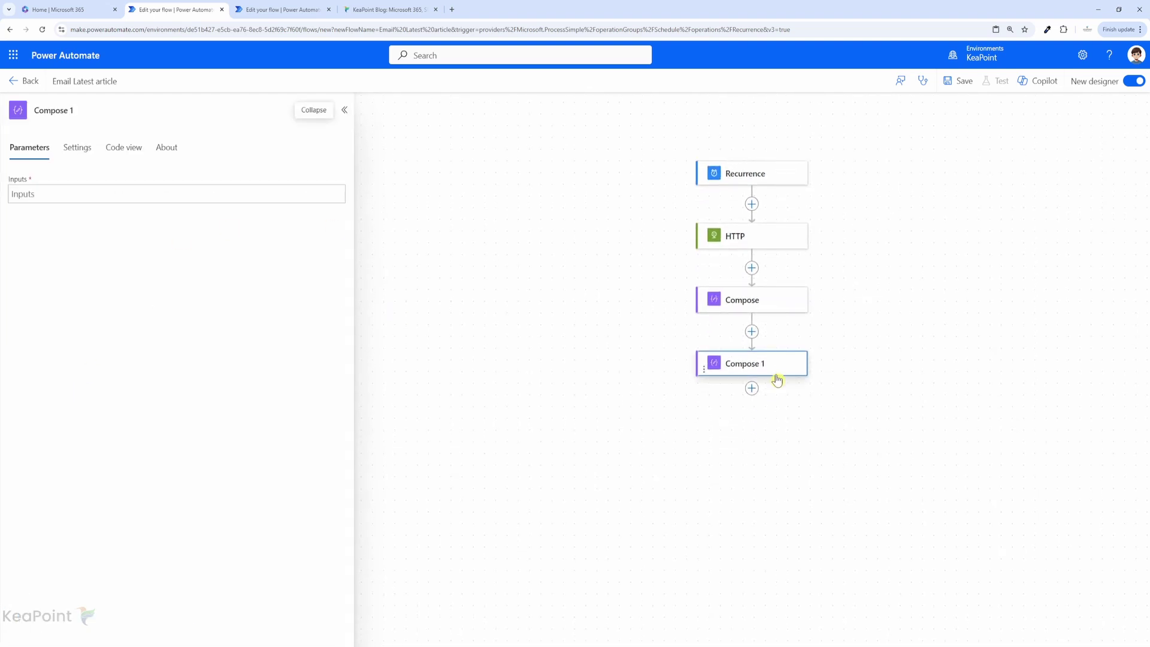
{"action": "left_click", "coordinate": [337, 194]}
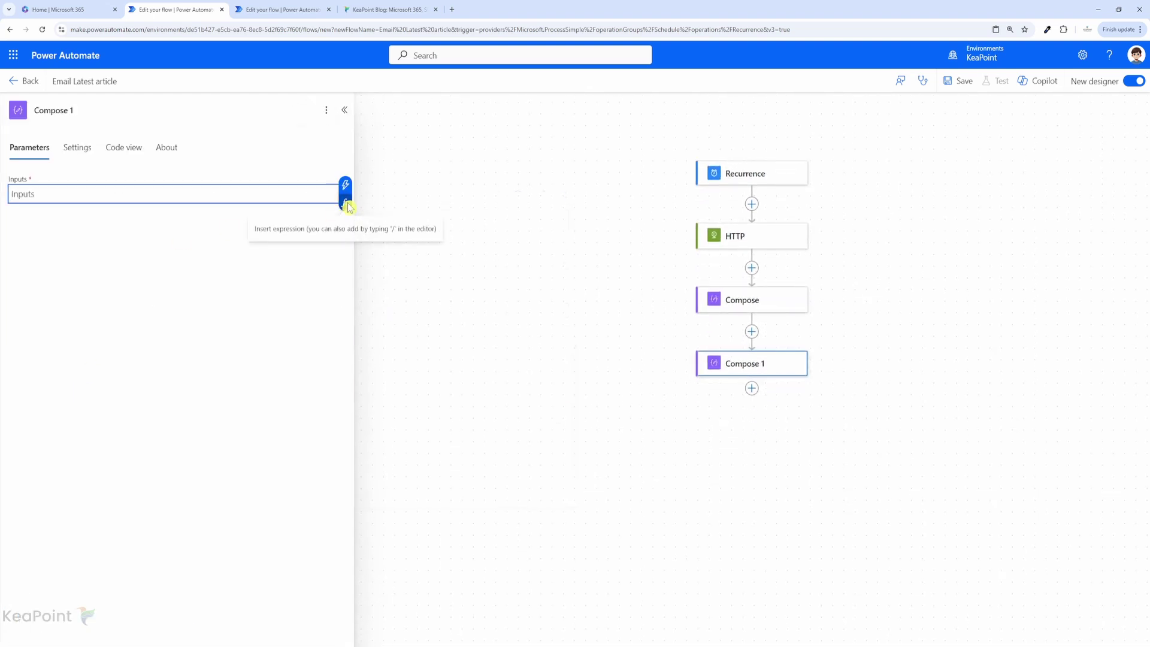
{"action": "left_click", "coordinate": [345, 204]}
{"action": "type", "text": "first("}
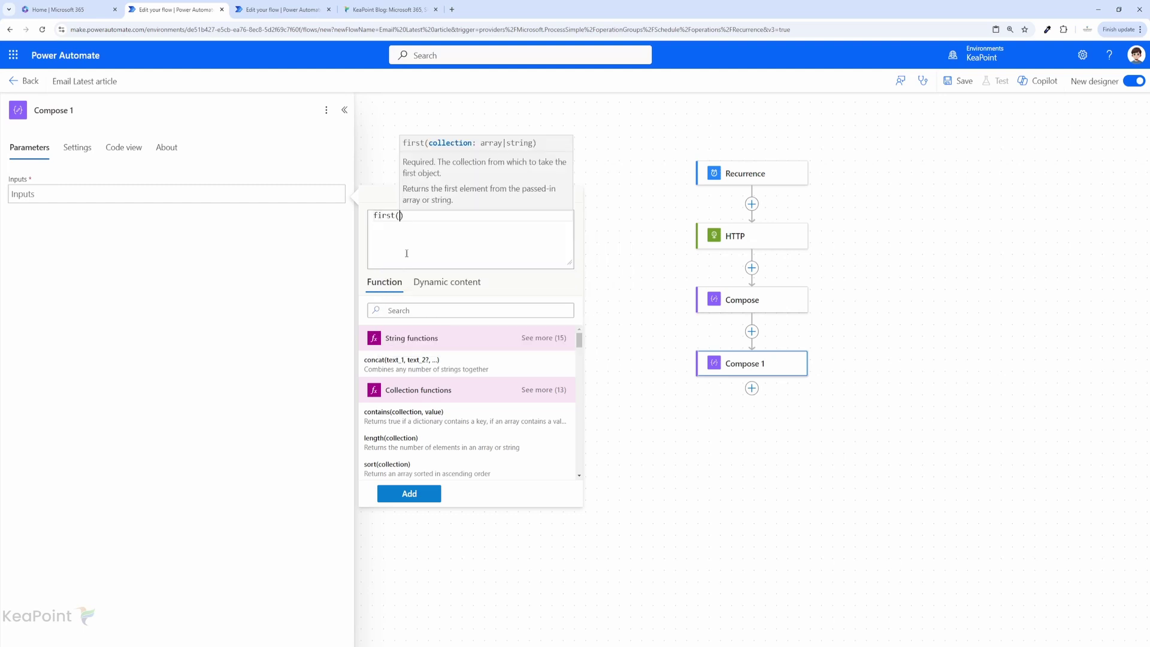
{"action": "type", "text": "split("}
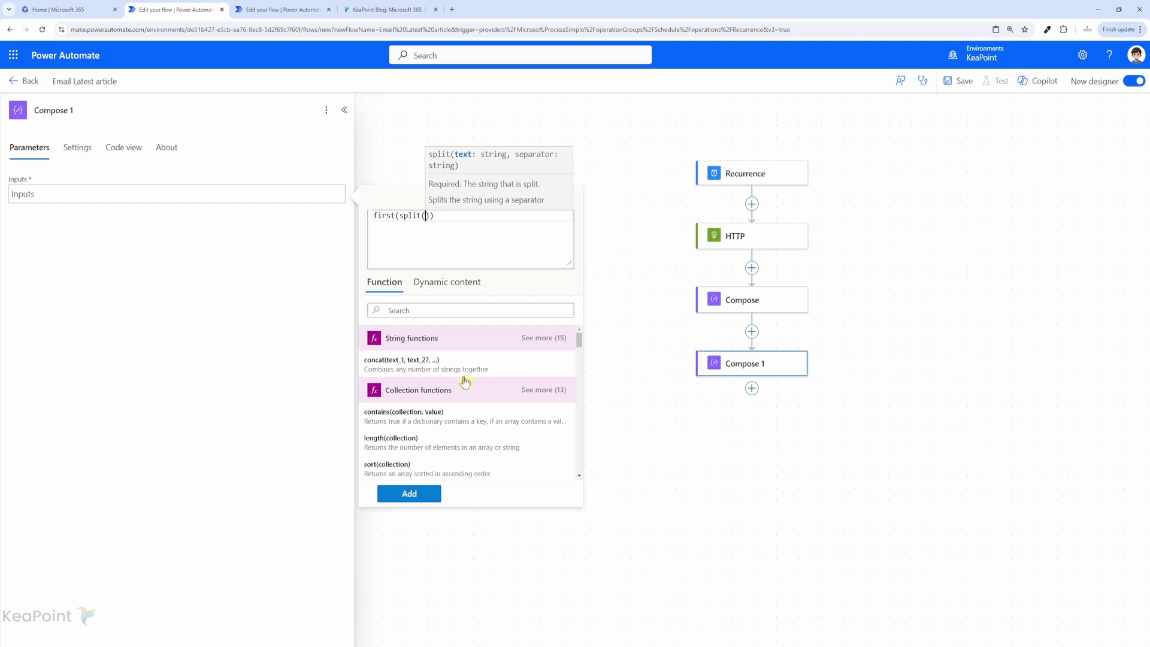
{"action": "left_click", "coordinate": [437, 285]}
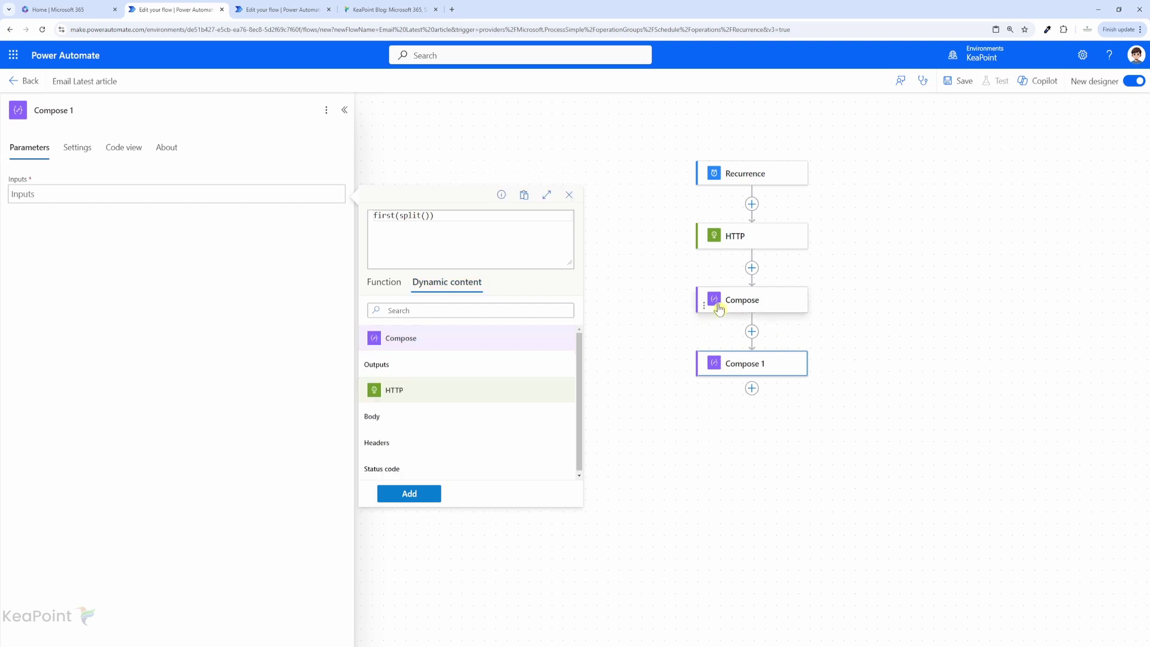
{"action": "left_click", "coordinate": [394, 369]}
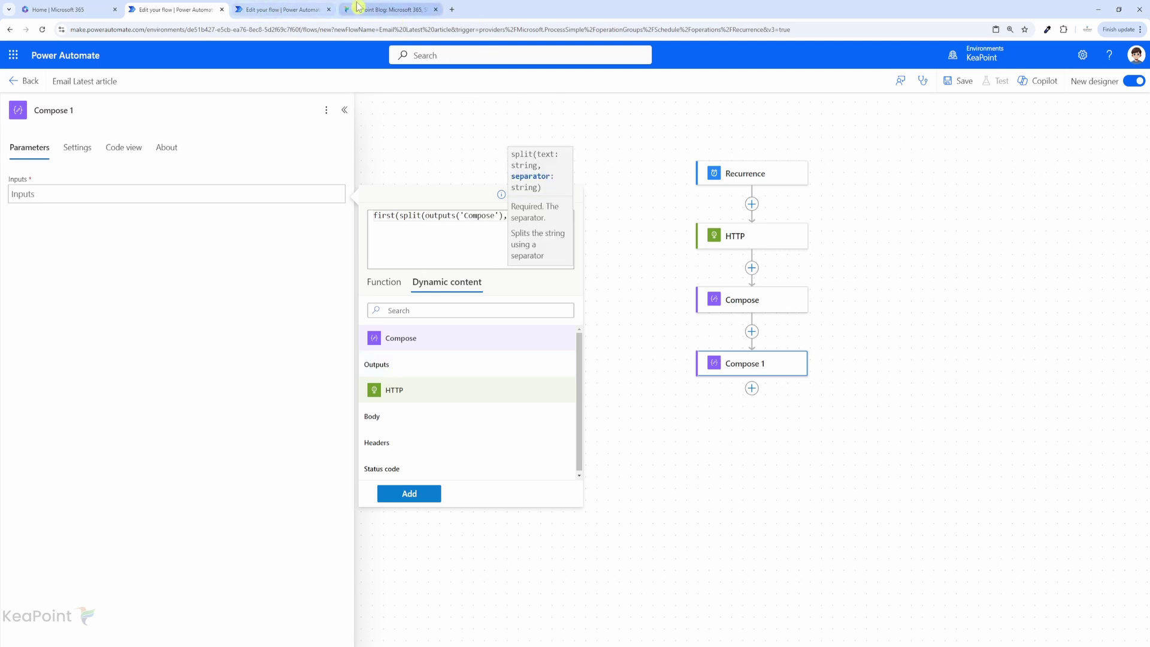
Copy 'Read full story' from the blog, paste it as the split separator, and add the expression.
{"action": "left_click", "coordinate": [375, 9]}
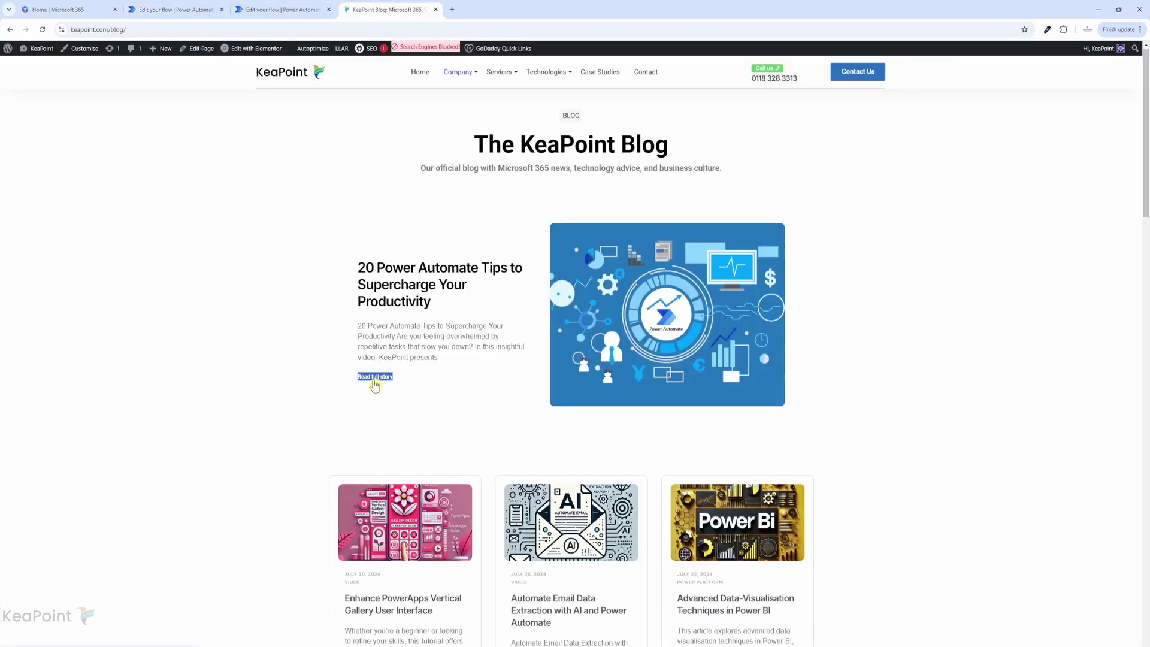
{"action": "right_click", "coordinate": [375, 377]}
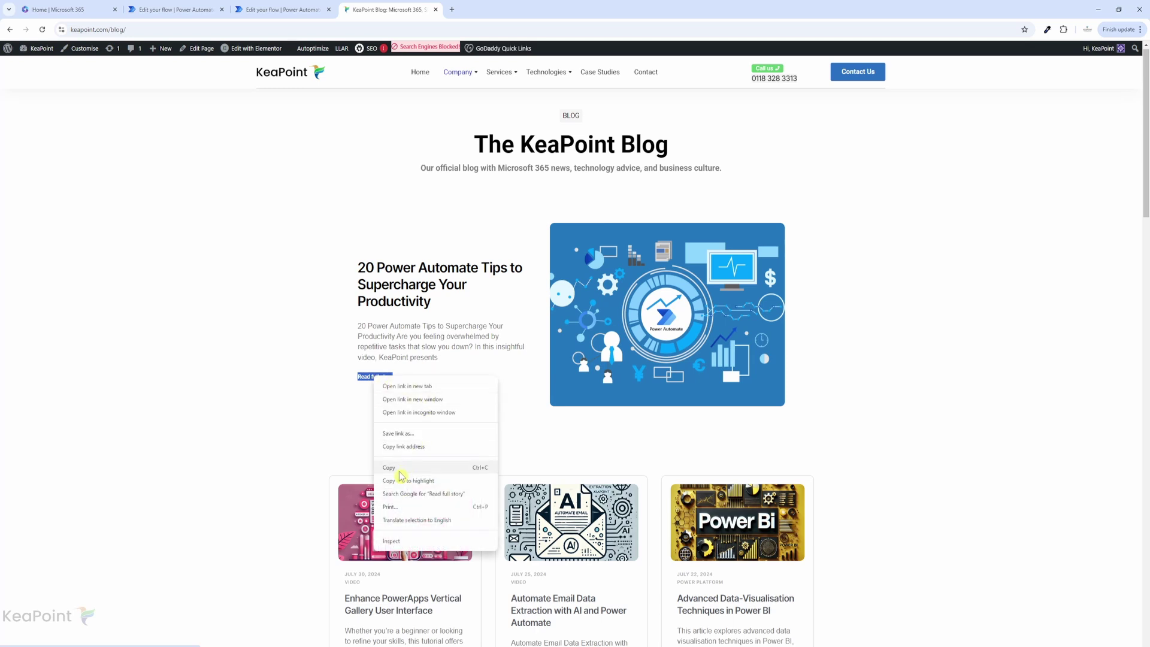
{"action": "left_click", "coordinate": [401, 475]}
{"action": "left_click", "coordinate": [281, 9]}
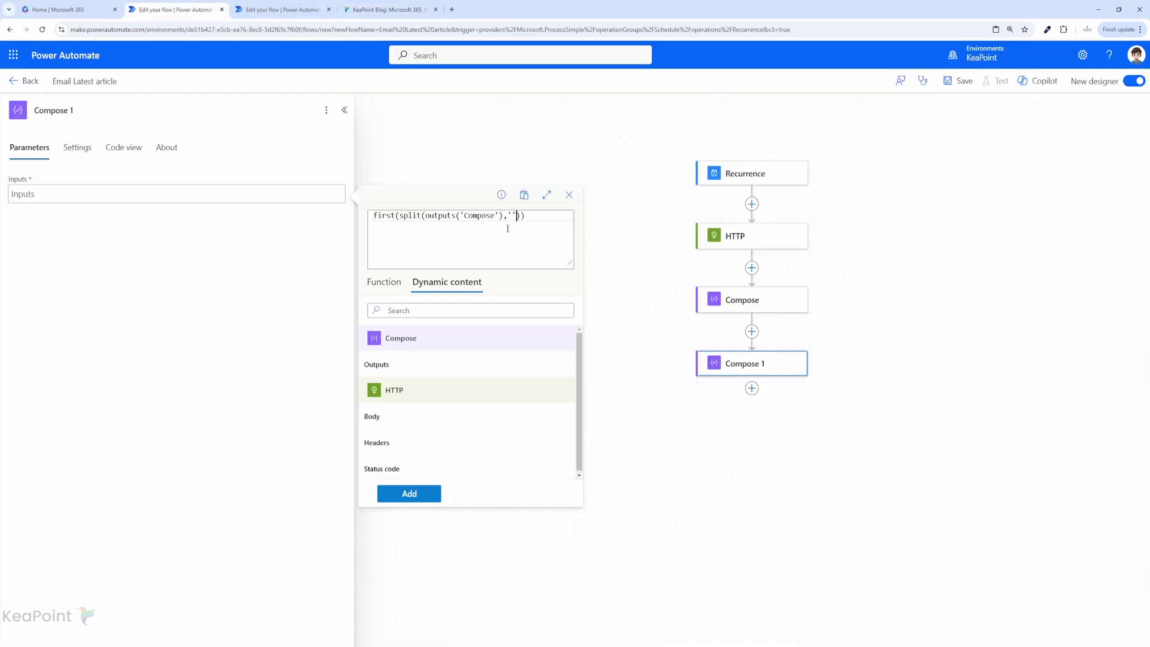
{"action": "key", "text": "ctrl+v"}
{"action": "left_click", "coordinate": [406, 495]}
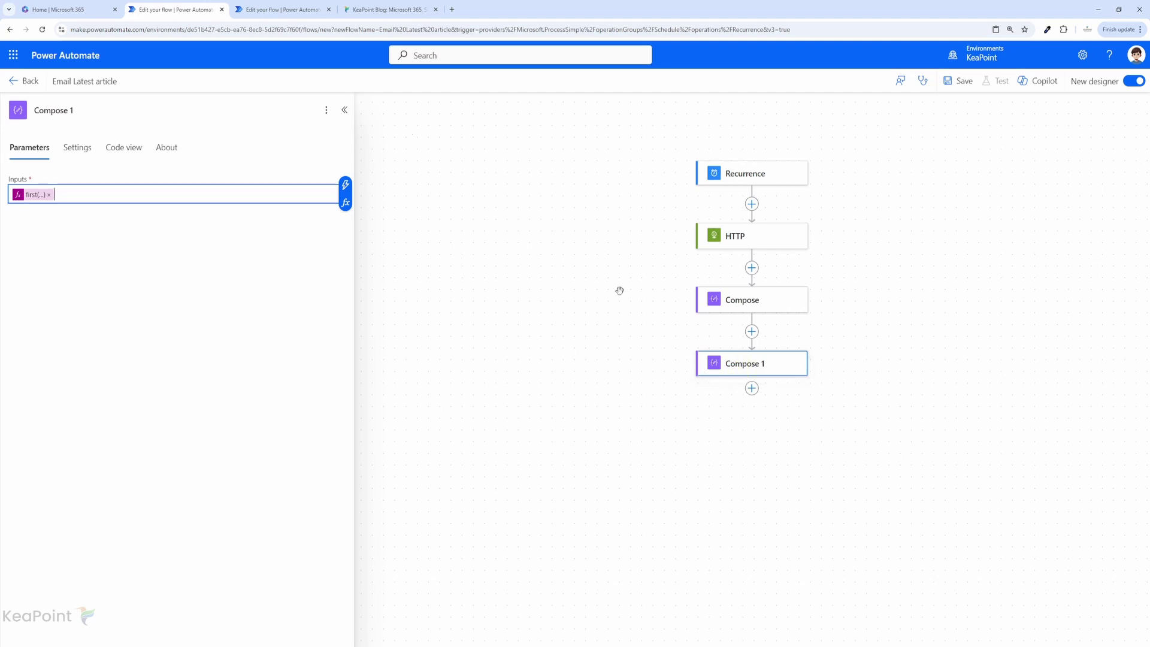
On the blog page, select the subtitle, 'Read full story', and the featured post's title and excerpt.
{"action": "key", "text": "ctrl+4"}
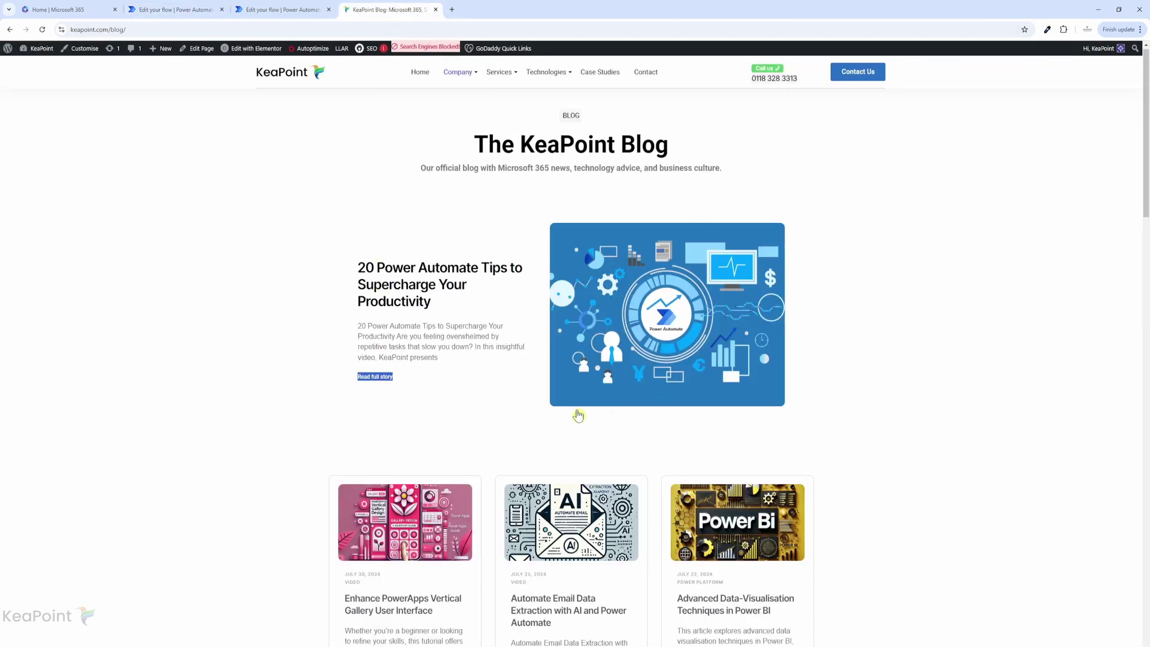
{"action": "left_click", "coordinate": [423, 175]}
{"action": "left_click_drag", "start_coordinate": [420, 169], "coordinate": [741, 173]}
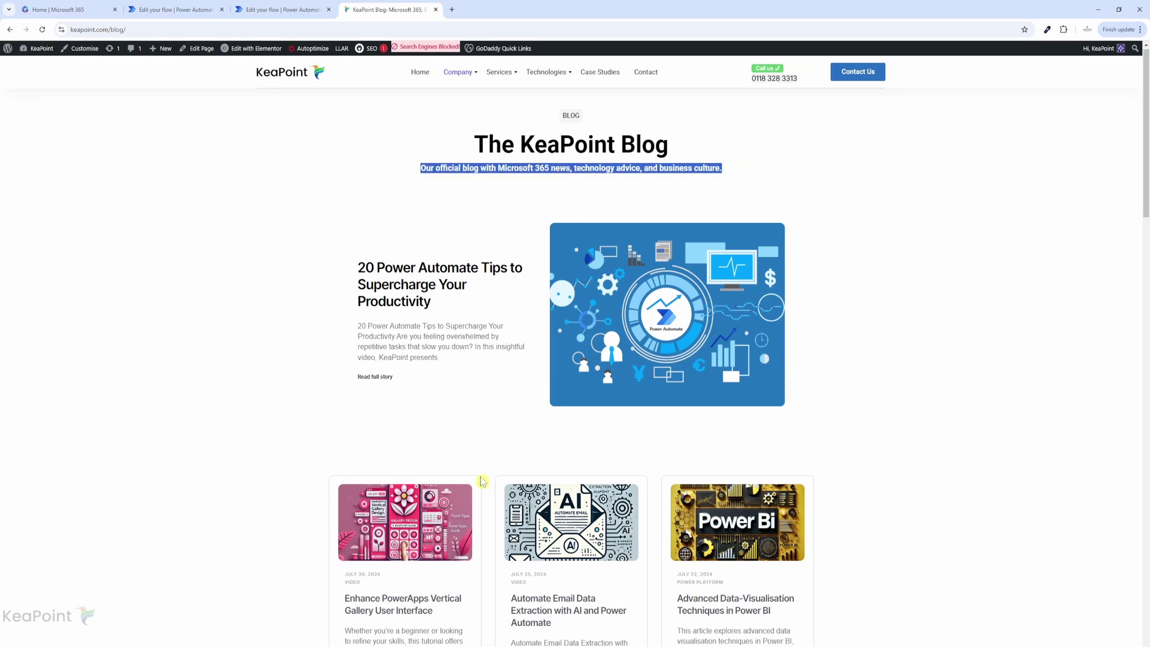
{"action": "left_click_drag", "start_coordinate": [402, 384], "coordinate": [358, 380]}
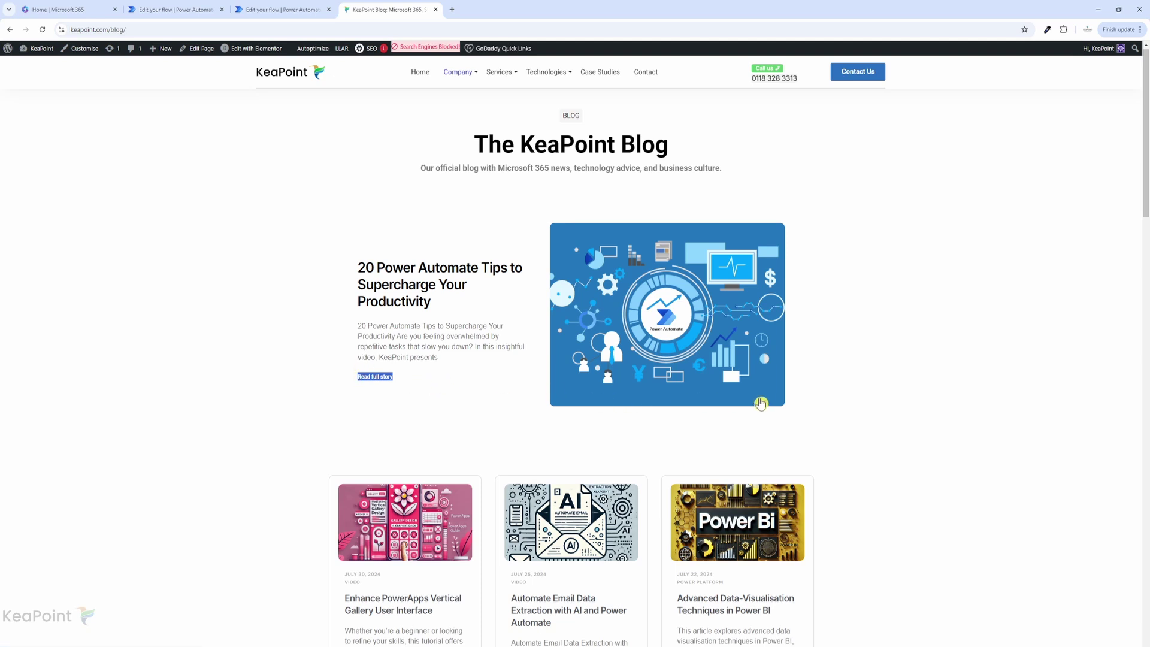
{"action": "left_click_drag", "start_coordinate": [779, 390], "coordinate": [506, 360]}
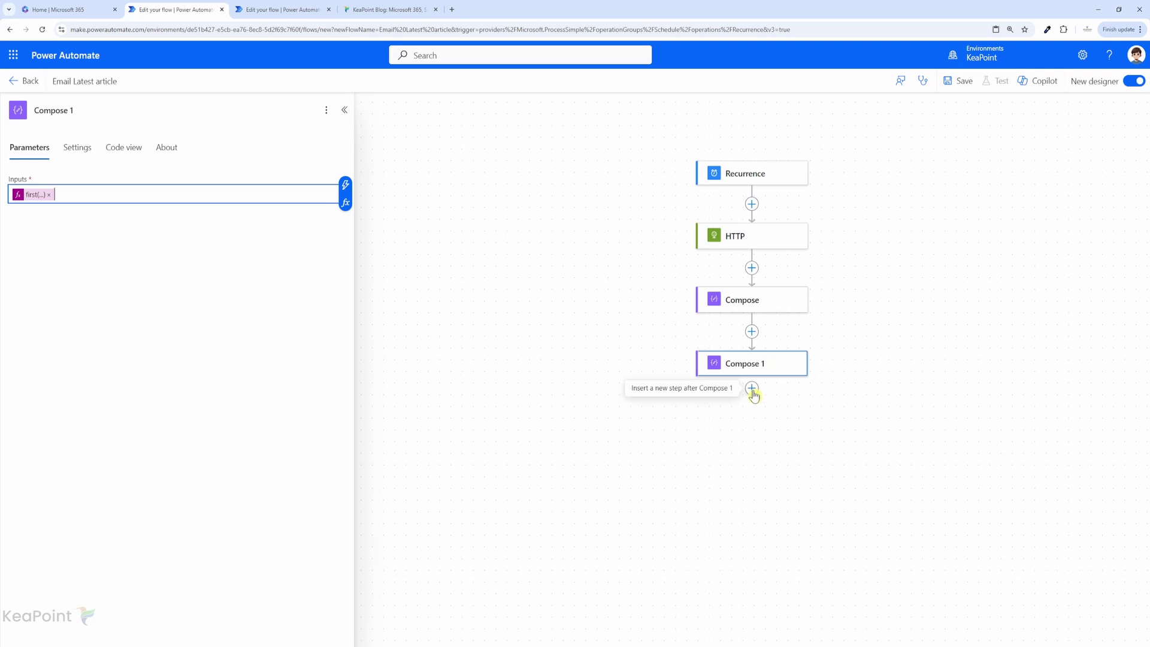
Add a Send an email (V2) action to a colleague with subject 'New Article is Published'.
{"action": "left_click", "coordinate": [752, 390]}
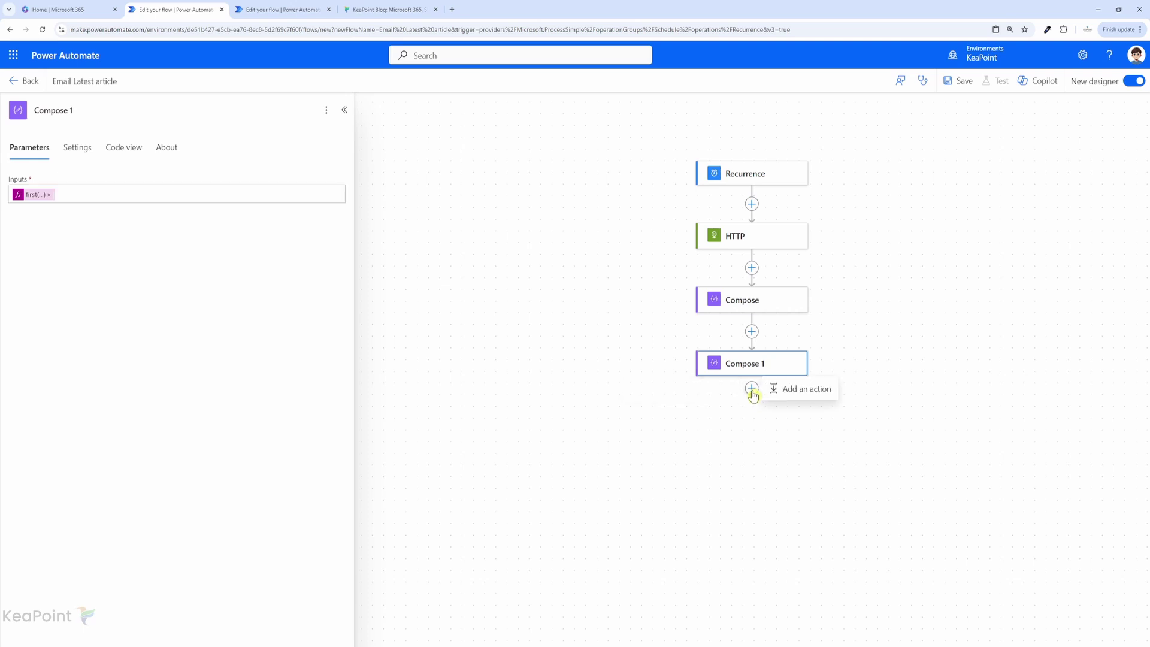
{"action": "left_click", "coordinate": [803, 396]}
{"action": "type", "text": "email"}
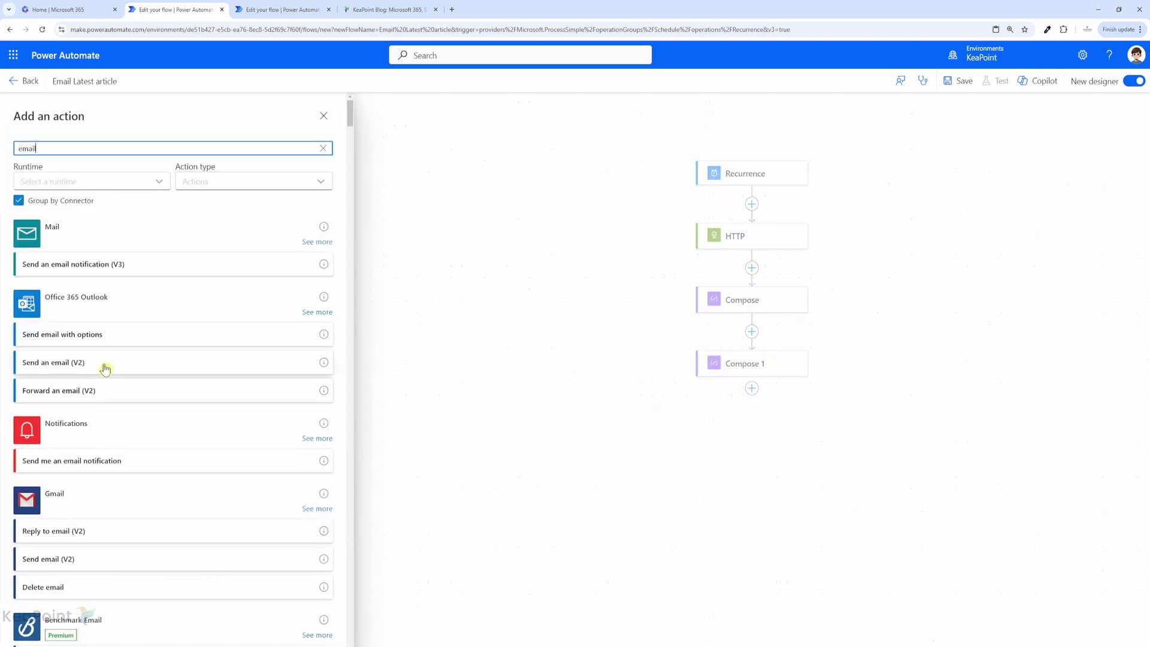
{"action": "left_click", "coordinate": [106, 363]}
{"action": "type", "text": "aziz"}
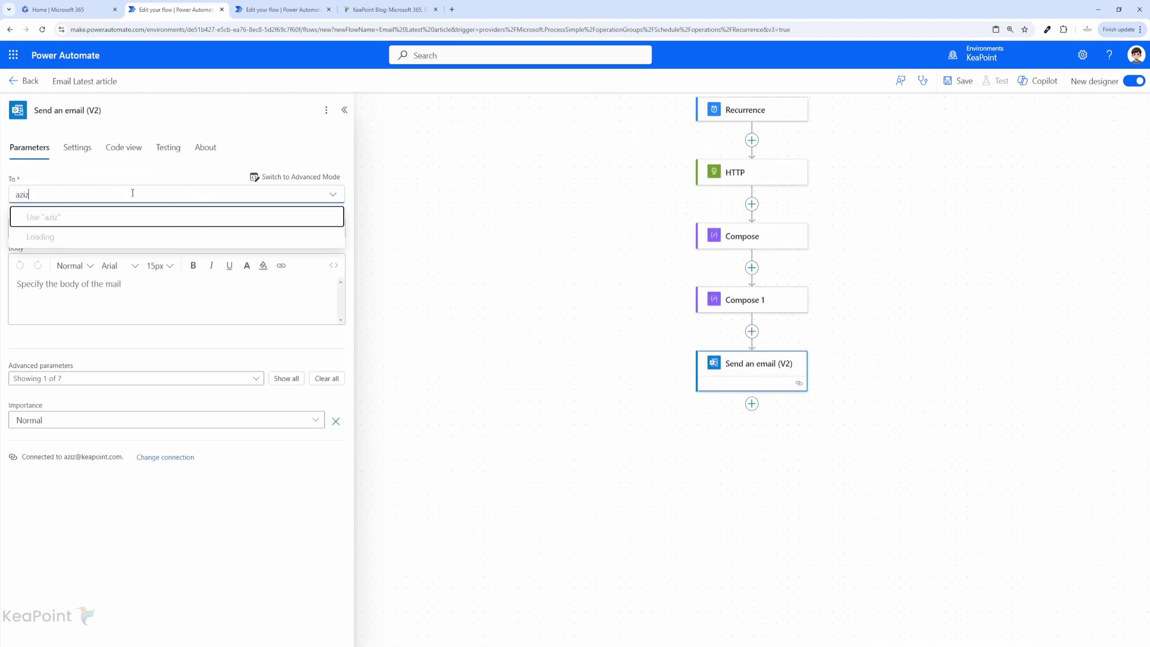
{"action": "left_click", "coordinate": [129, 265]}
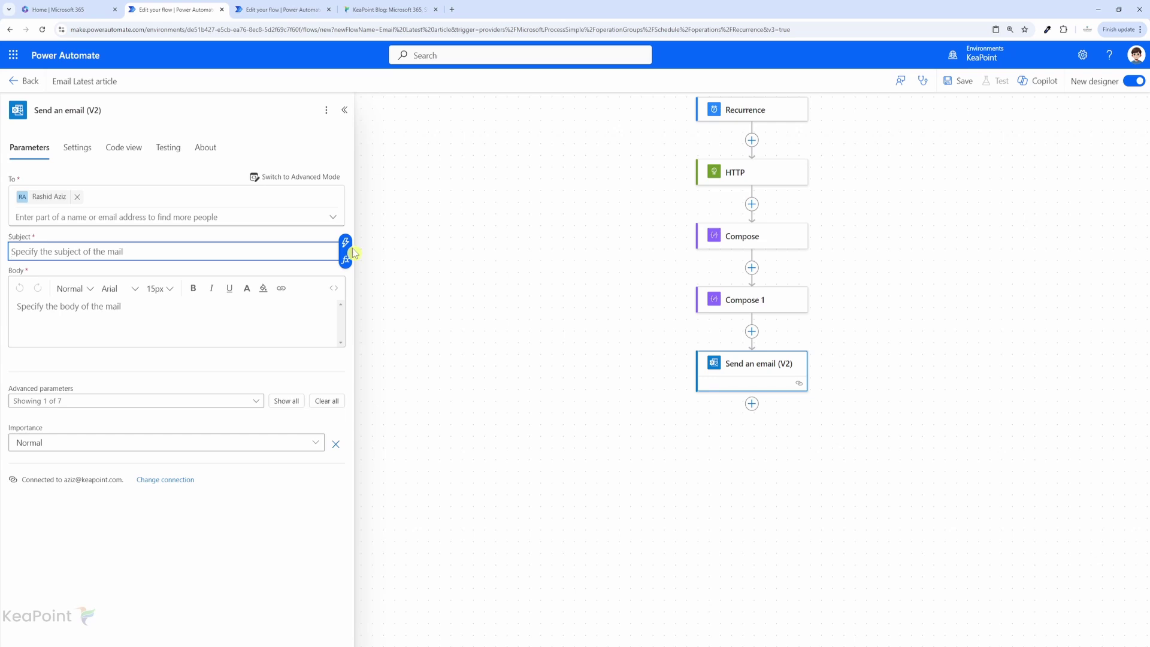
{"action": "type", "text": "New Article is Published"}
{"action": "left_click", "coordinate": [538, 252]}
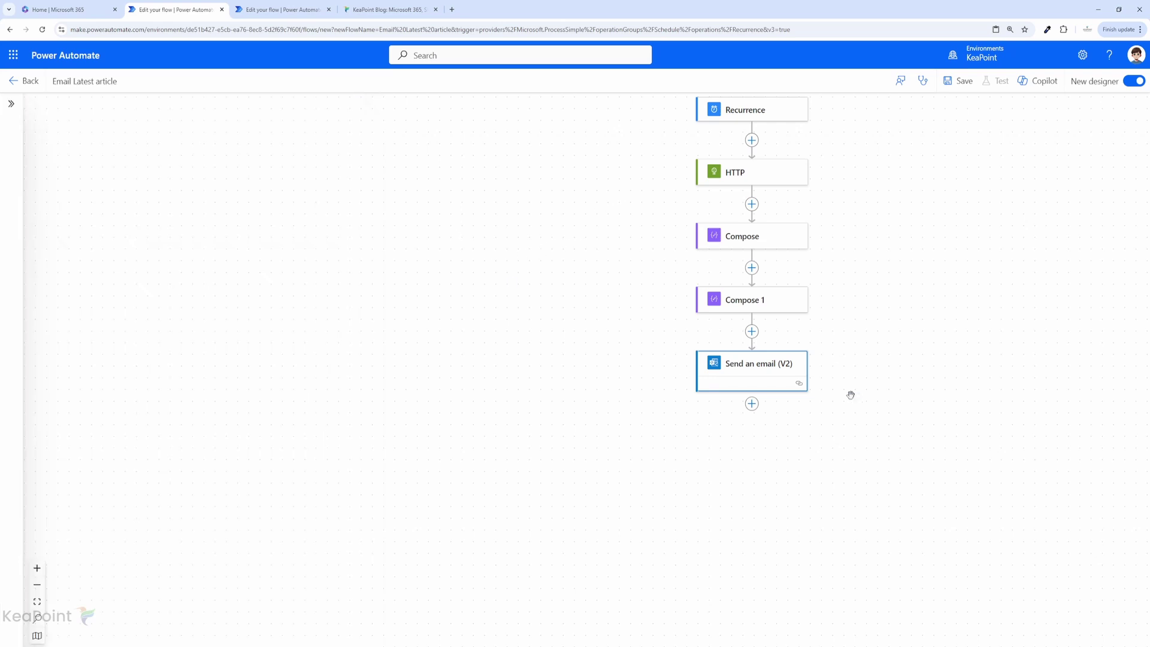
Insert Compose 1's Outputs into the email body.
{"action": "left_click", "coordinate": [752, 371]}
{"action": "left_click", "coordinate": [97, 306]}
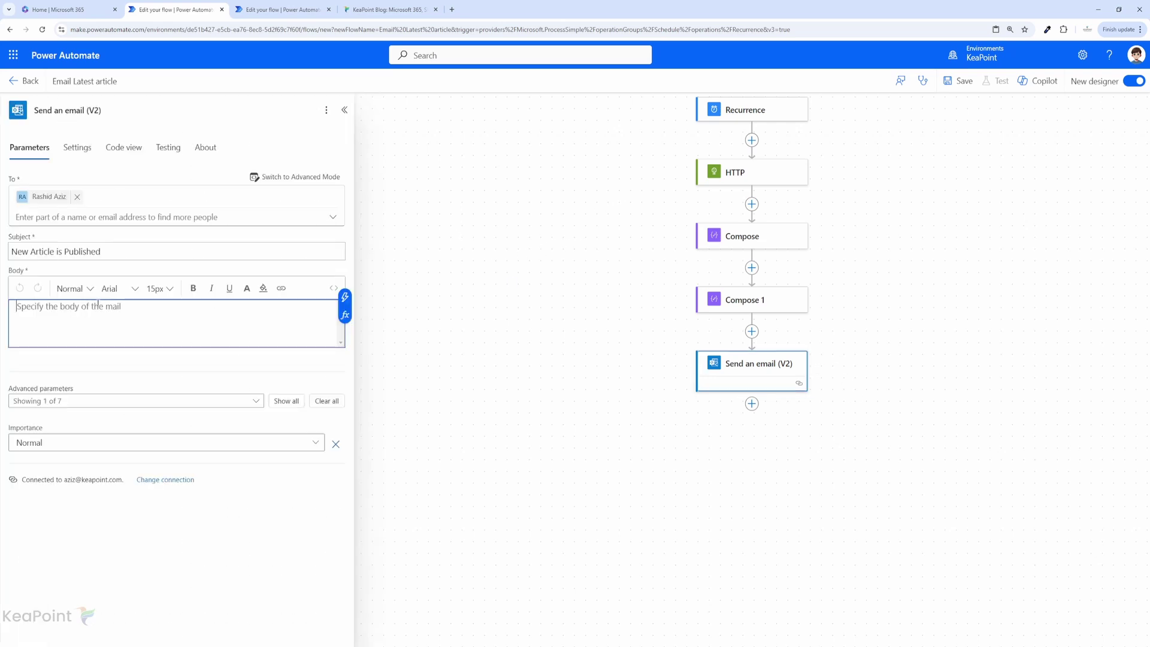
{"action": "left_click", "coordinate": [346, 300]}
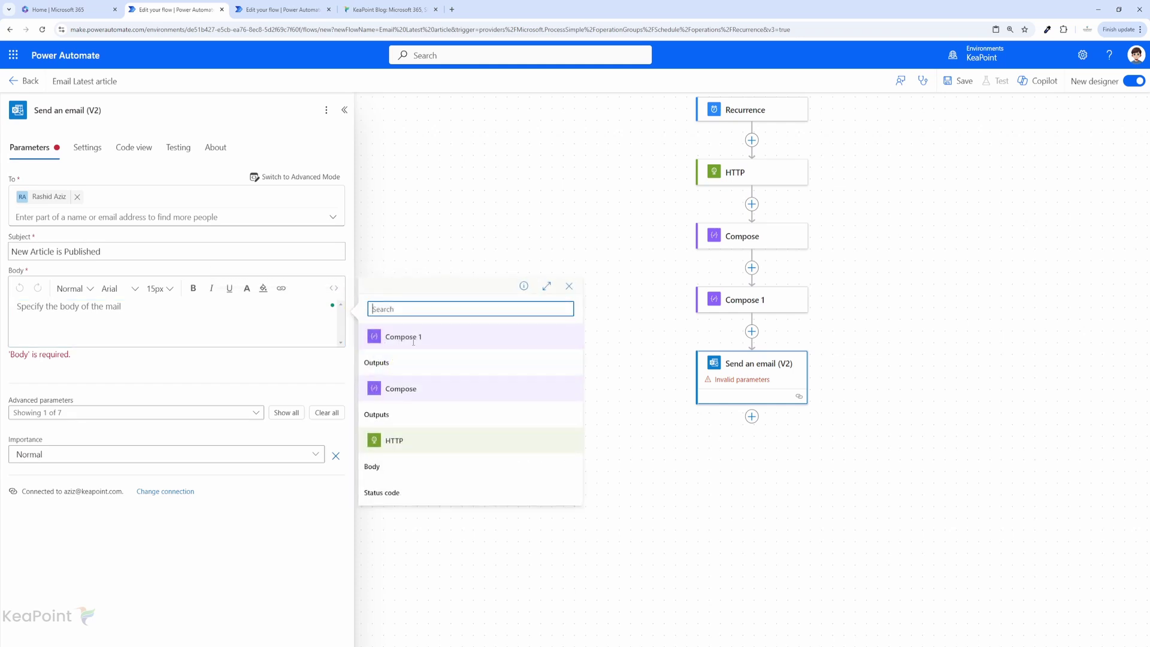
{"action": "left_click", "coordinate": [396, 364]}
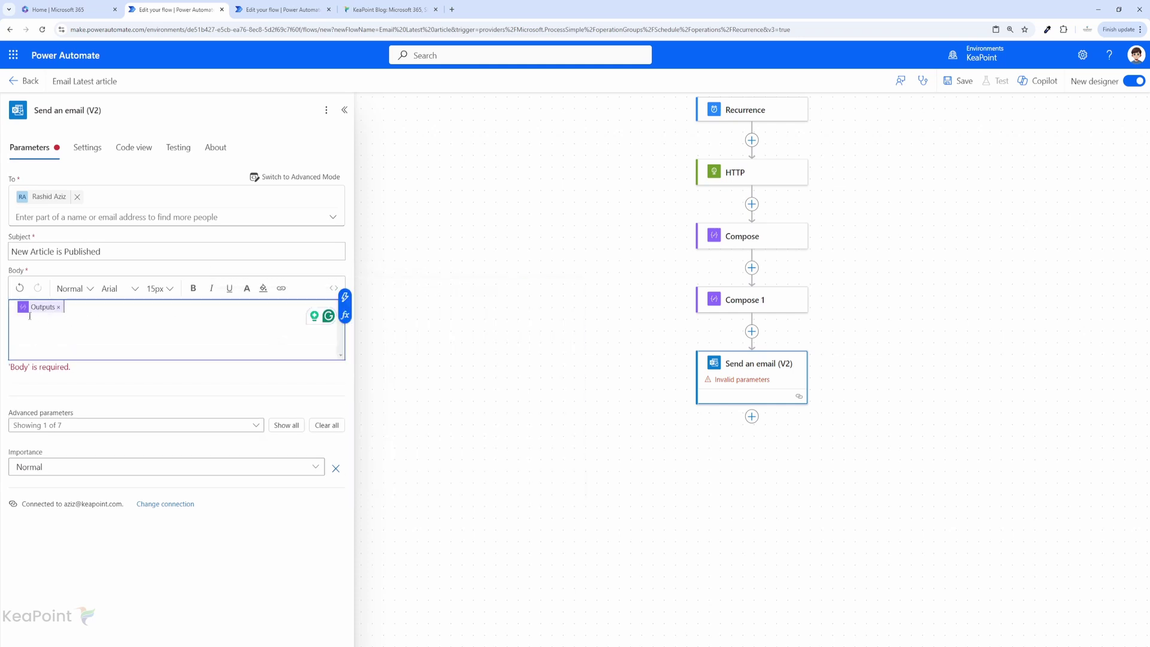
{"action": "key", "text": "BackSpace"}
Put an <h1>New Article</h1> heading on the first line of the email body's HTML.
{"action": "left_click", "coordinate": [334, 290]}
{"action": "left_click", "coordinate": [18, 307]}
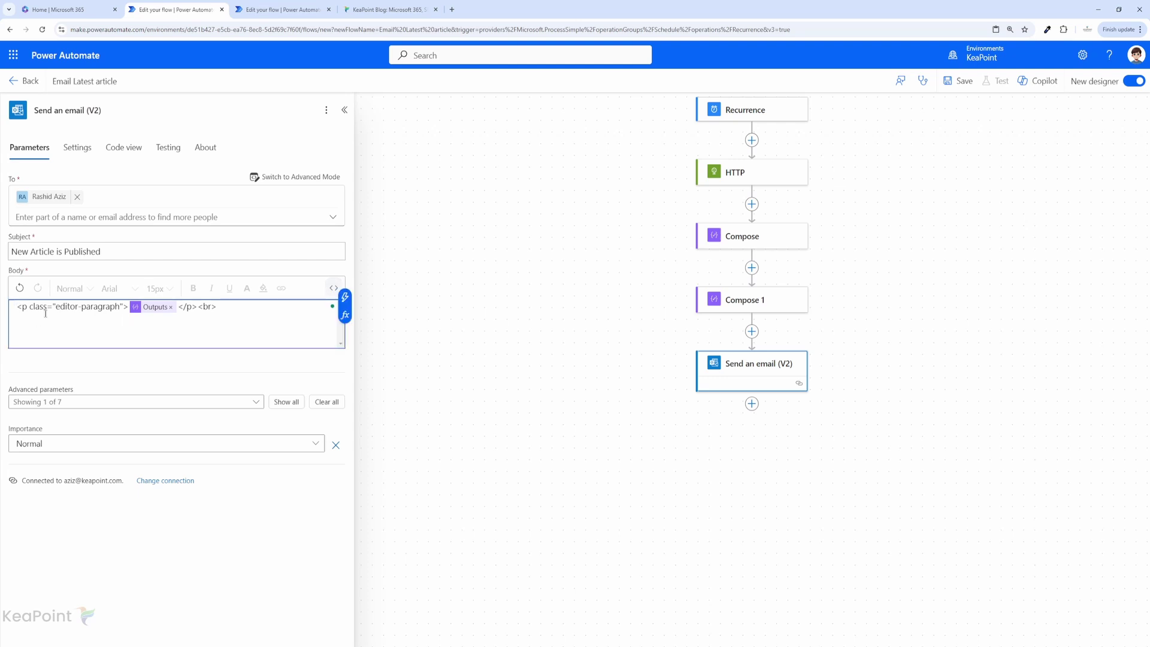
{"action": "key", "text": "Return"}
{"action": "key", "text": "Up"}
{"action": "type", "text": "<h1>N"}
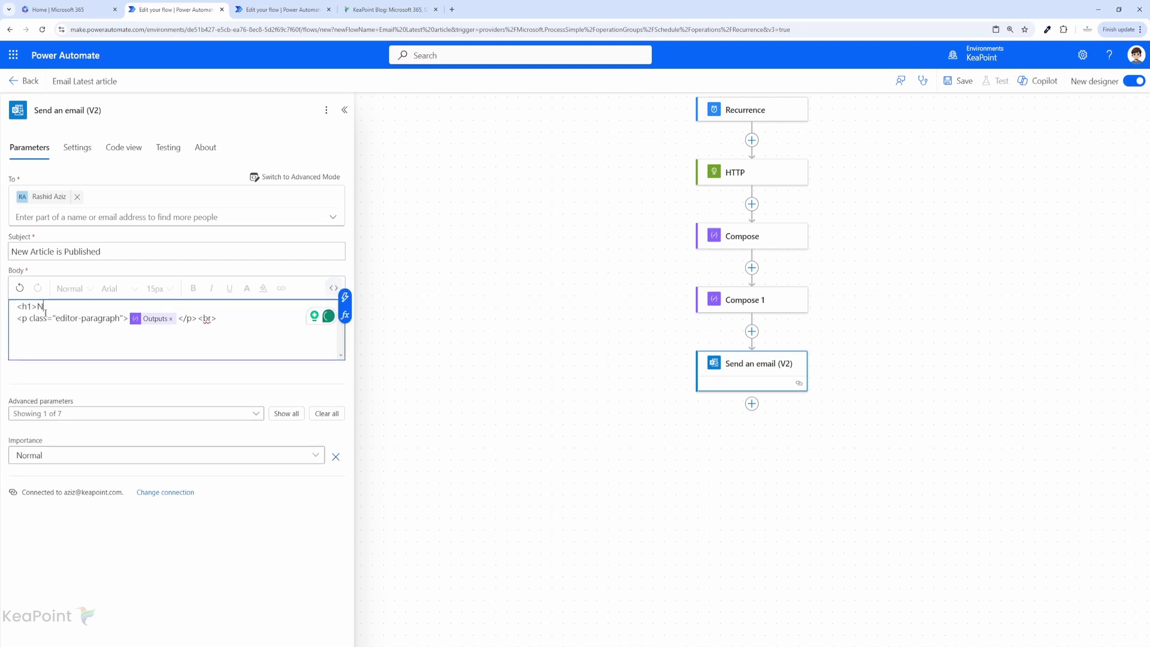
{"action": "type", "text": "ew Article</h1>"}
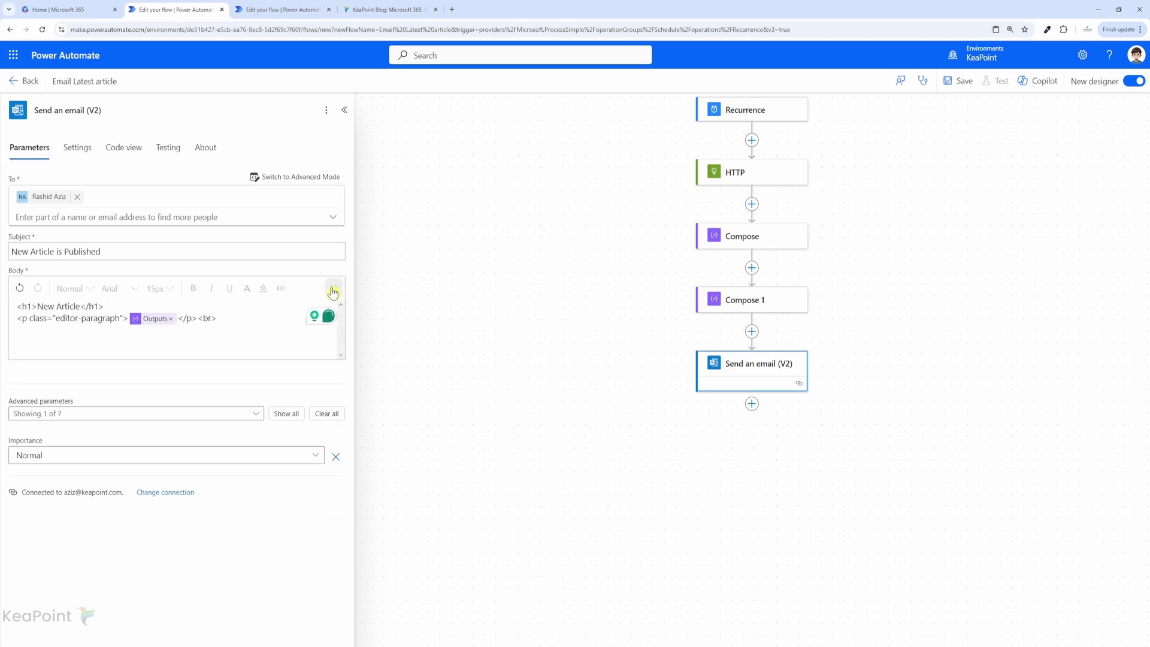
{"action": "left_click", "coordinate": [334, 288]}
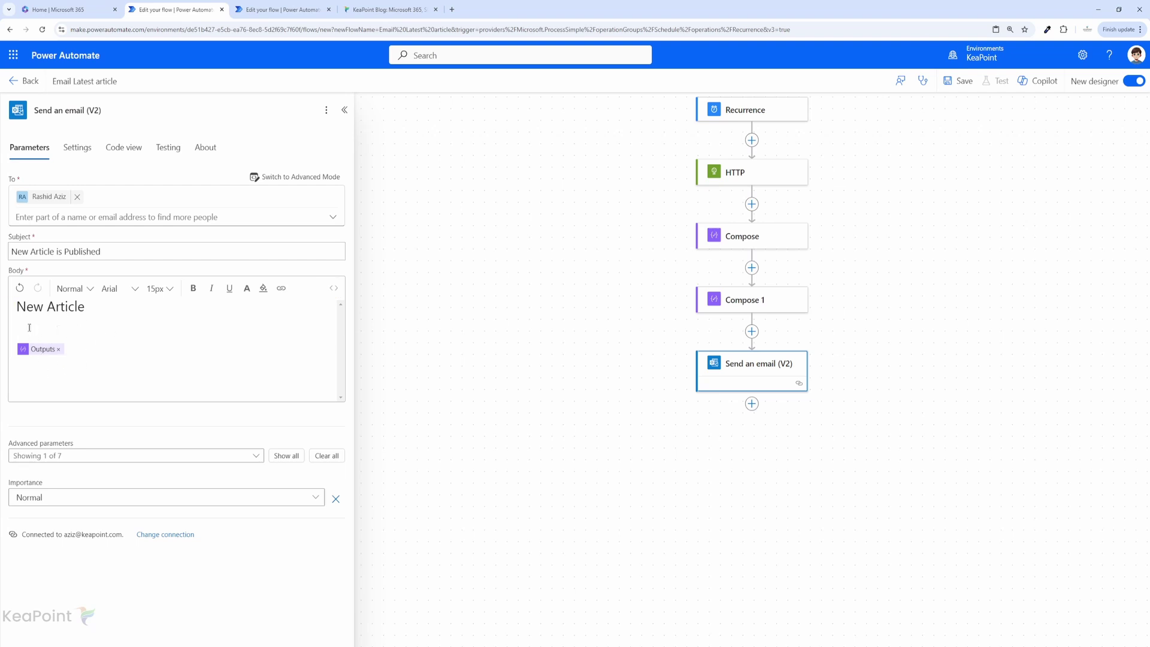
{"action": "left_click", "coordinate": [752, 406]}
Add a Teams 'Post message in a chat or channel' action targeting KeaPoint Team's General channel.
{"action": "left_click", "coordinate": [799, 406]}
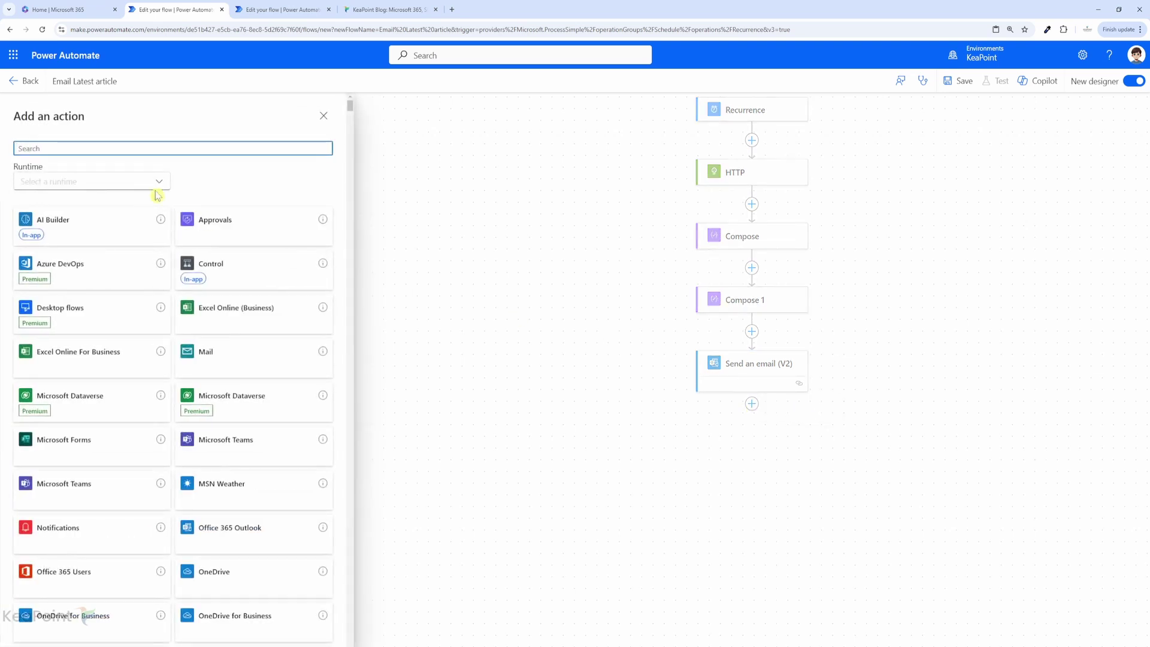
{"action": "type", "text": "post to te"}
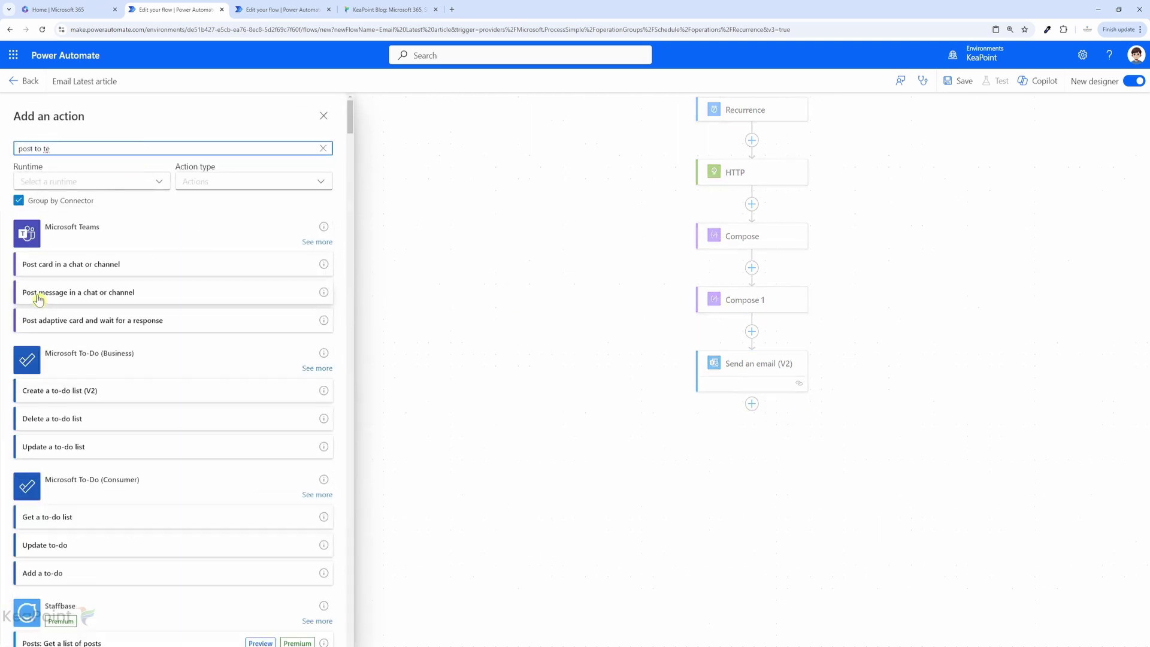
{"action": "left_click", "coordinate": [133, 295]}
{"action": "left_click", "coordinate": [79, 231]}
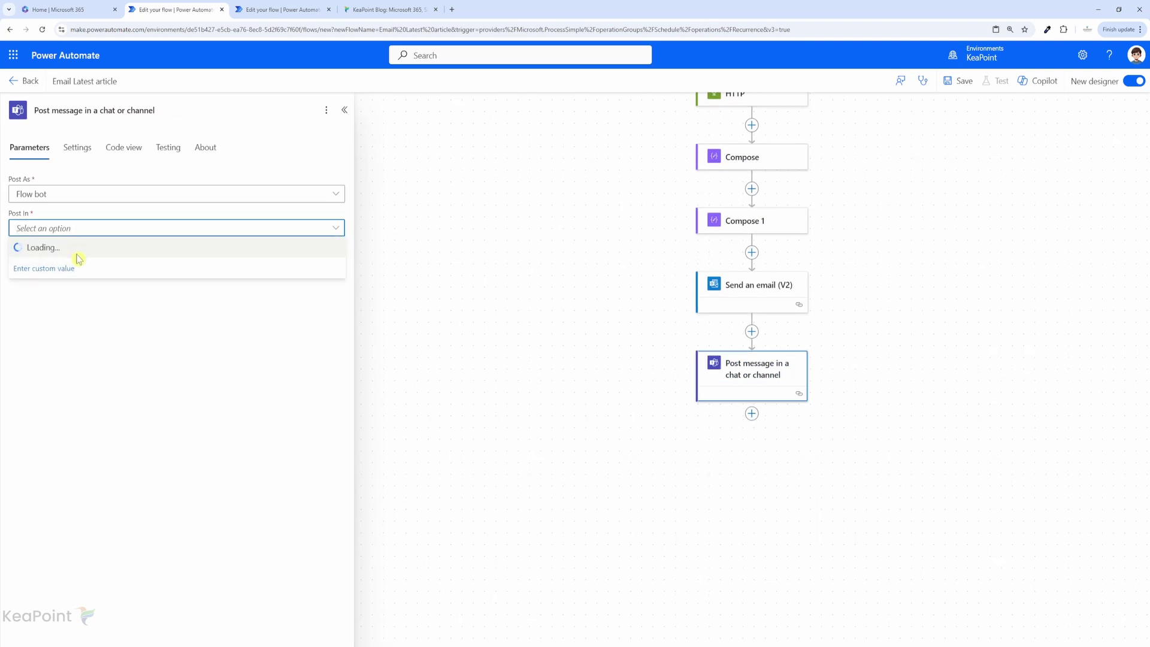
{"action": "left_click", "coordinate": [63, 250]}
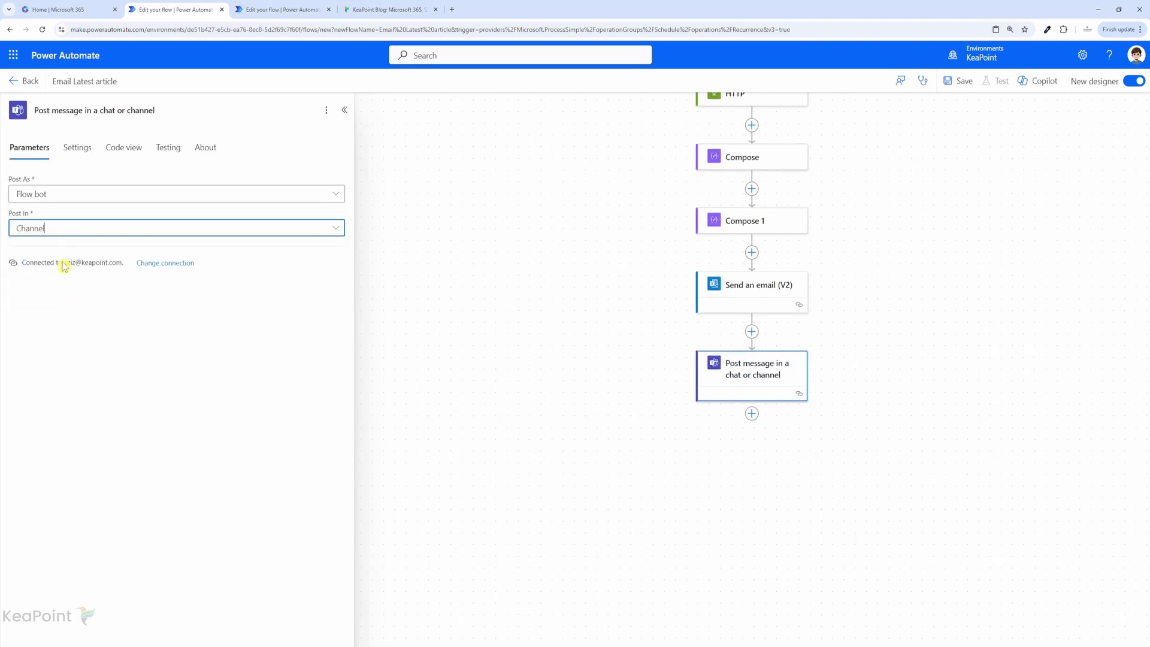
{"action": "left_click", "coordinate": [150, 263]}
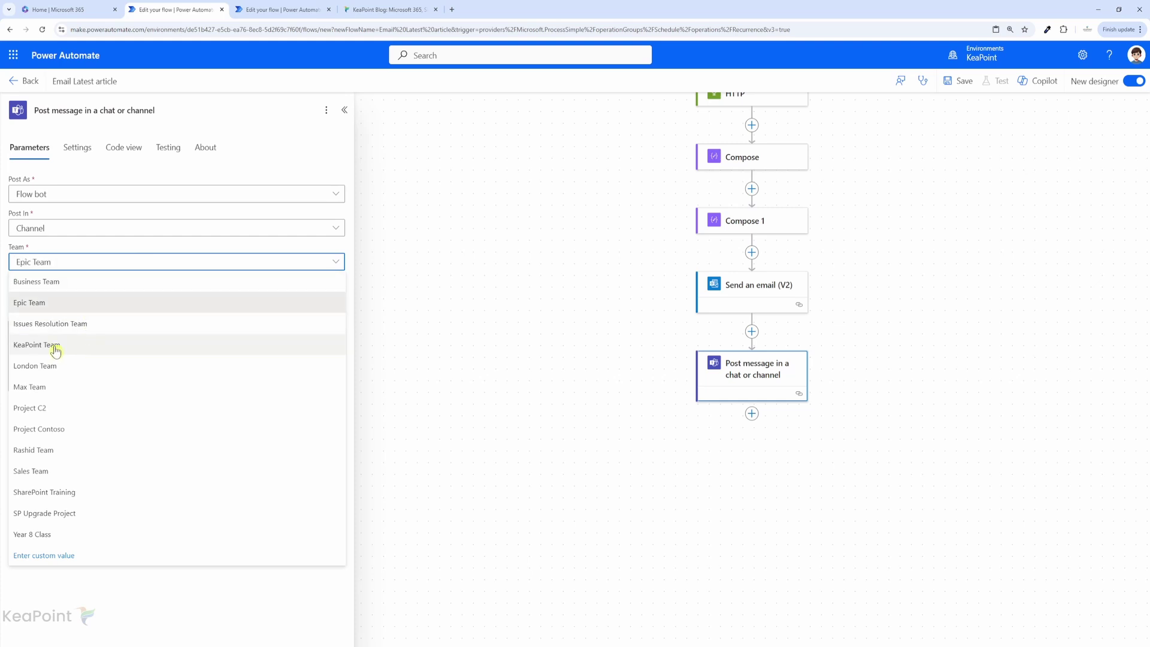
{"action": "left_click", "coordinate": [56, 347]}
{"action": "left_click", "coordinate": [95, 296]}
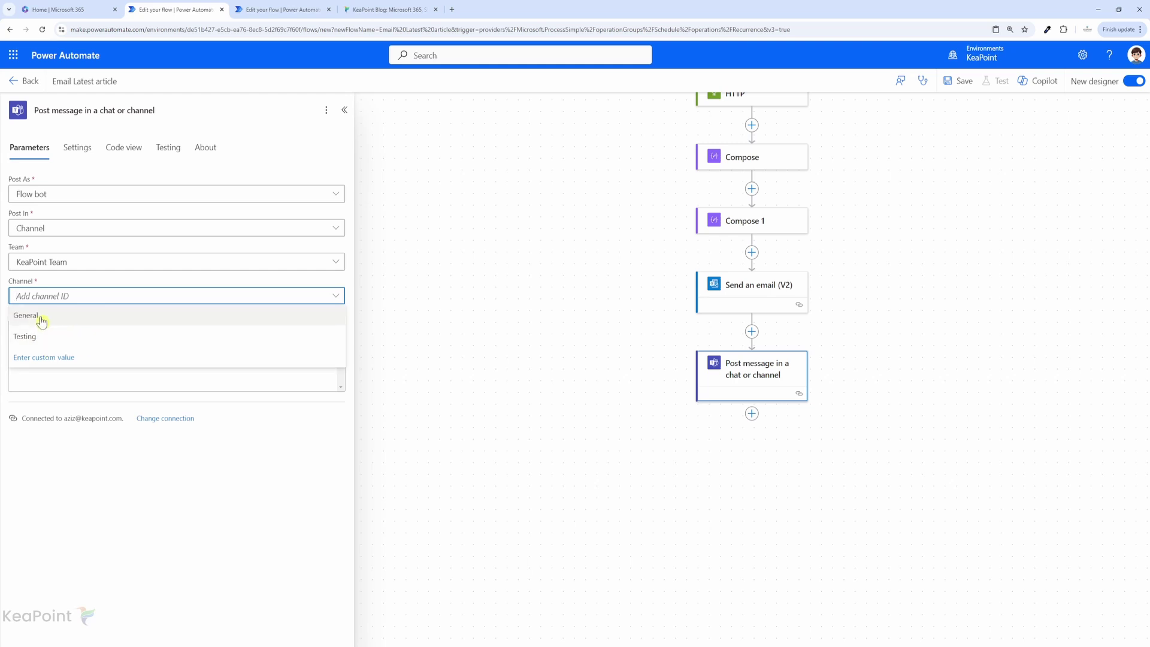
{"action": "left_click", "coordinate": [41, 322]}
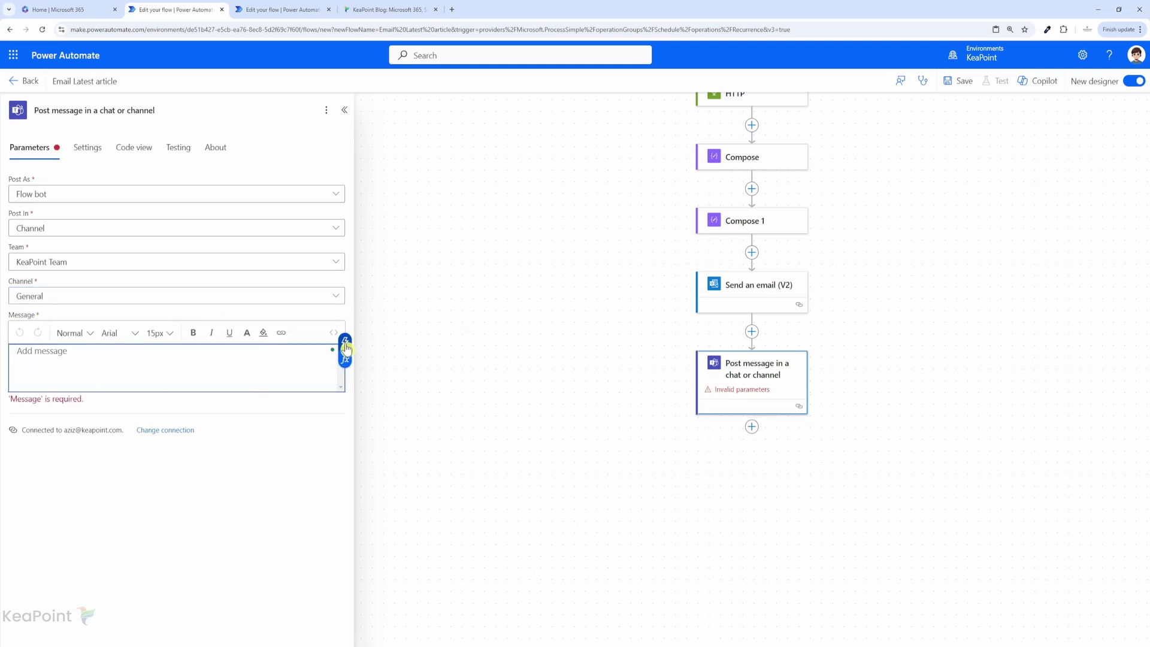
Set the Teams message to Compose 1's Outputs below an <h1>New Article</h1> heading.
{"action": "left_click", "coordinate": [345, 349]}
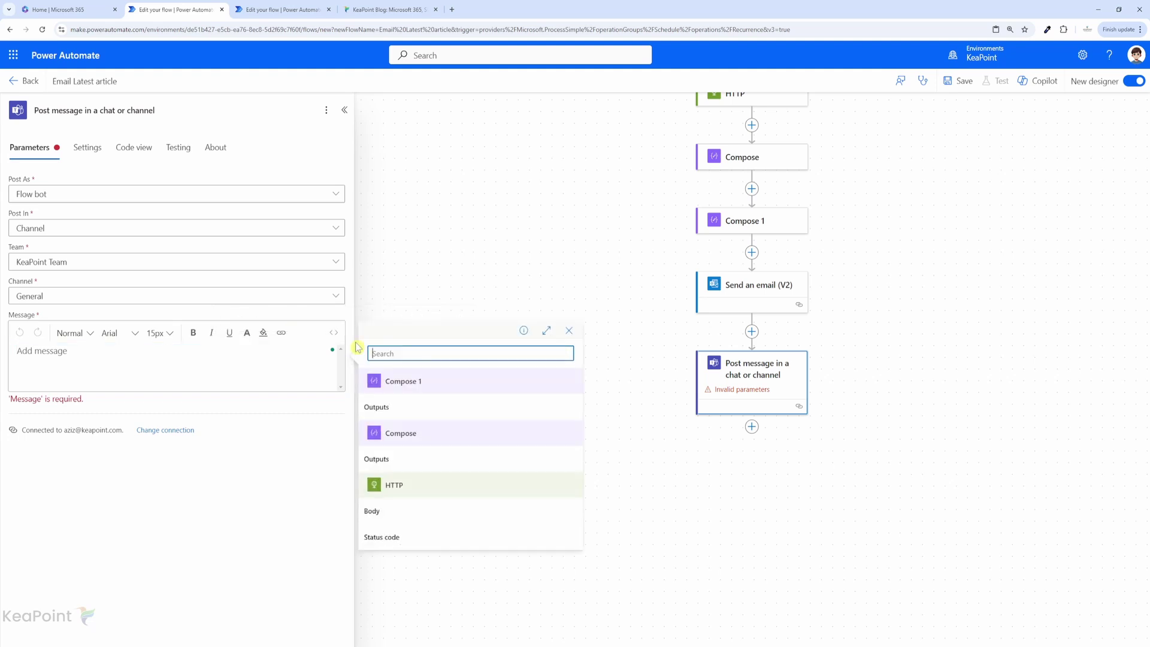
{"action": "left_click", "coordinate": [402, 409]}
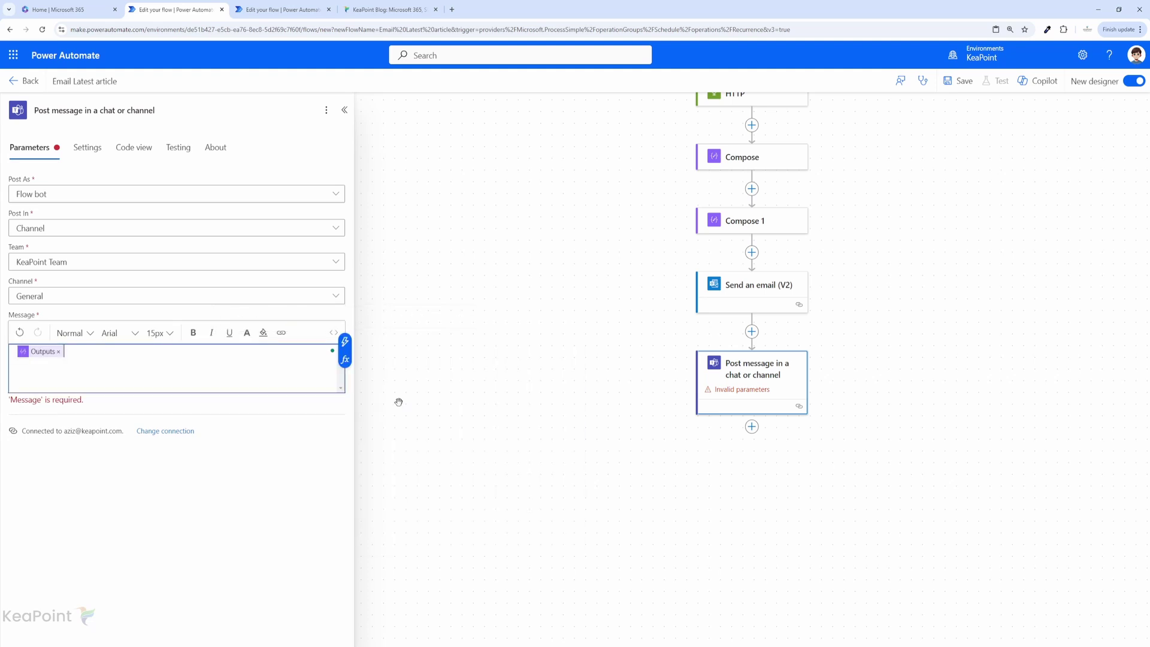
{"action": "left_click", "coordinate": [333, 335]}
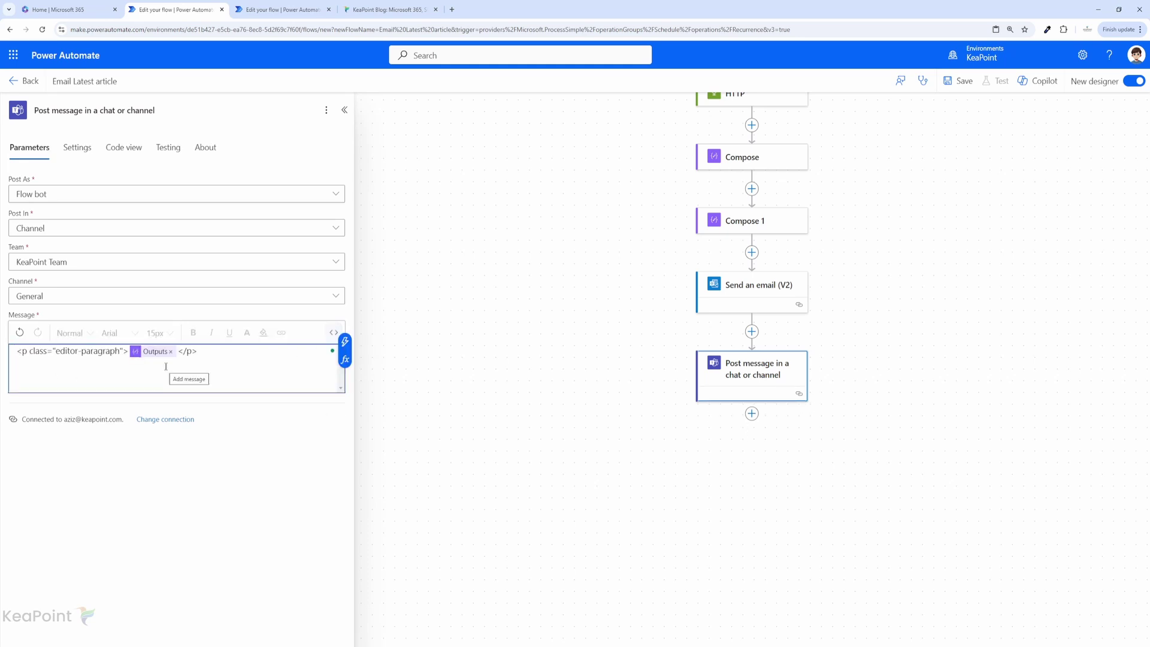
{"action": "key", "text": "Return"}
{"action": "key", "text": "Up"}
{"action": "type", "text": "<h1>N"}
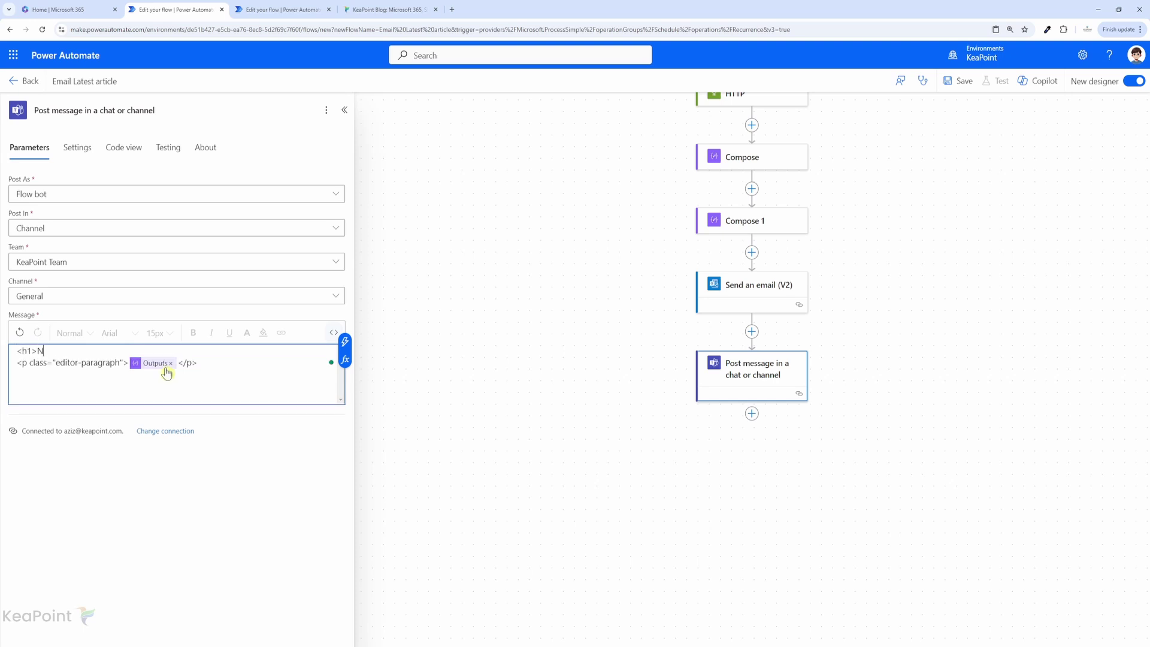
{"action": "type", "text": "ew Article</h"}
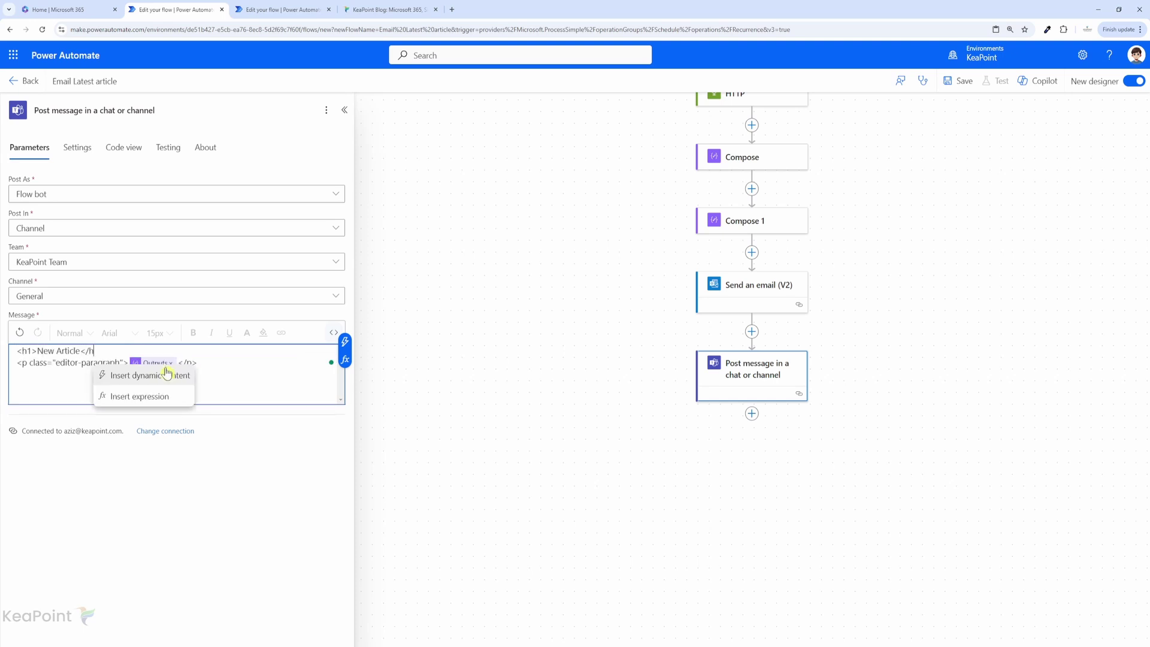
{"action": "type", "text": "1>"}
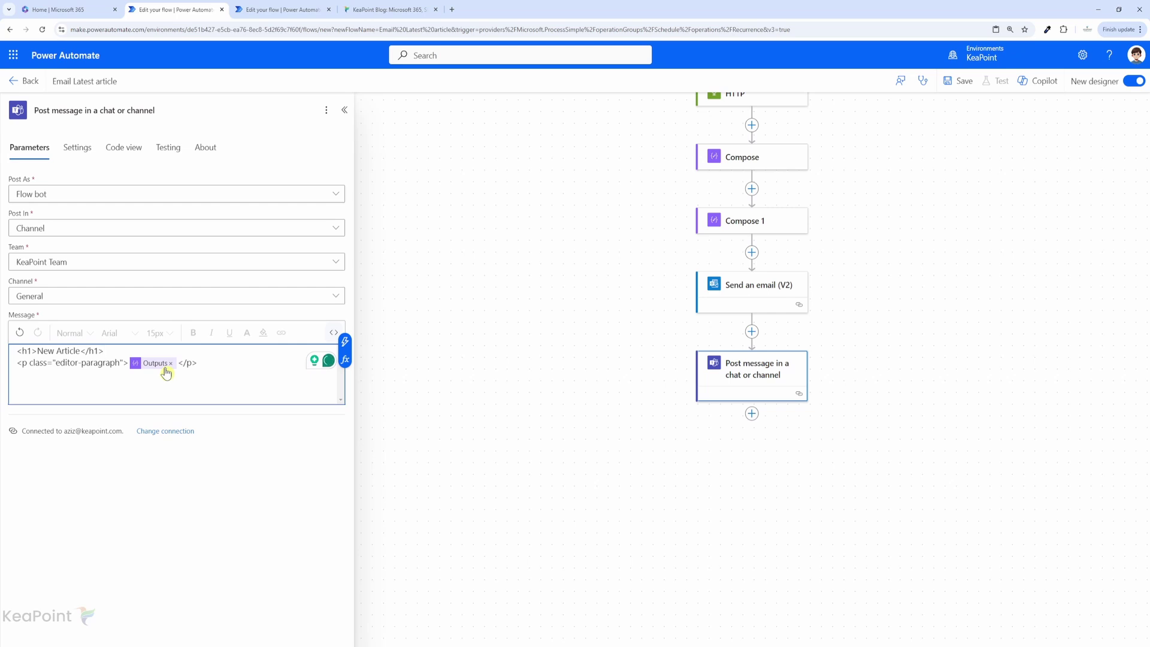
{"action": "left_click", "coordinate": [317, 362]}
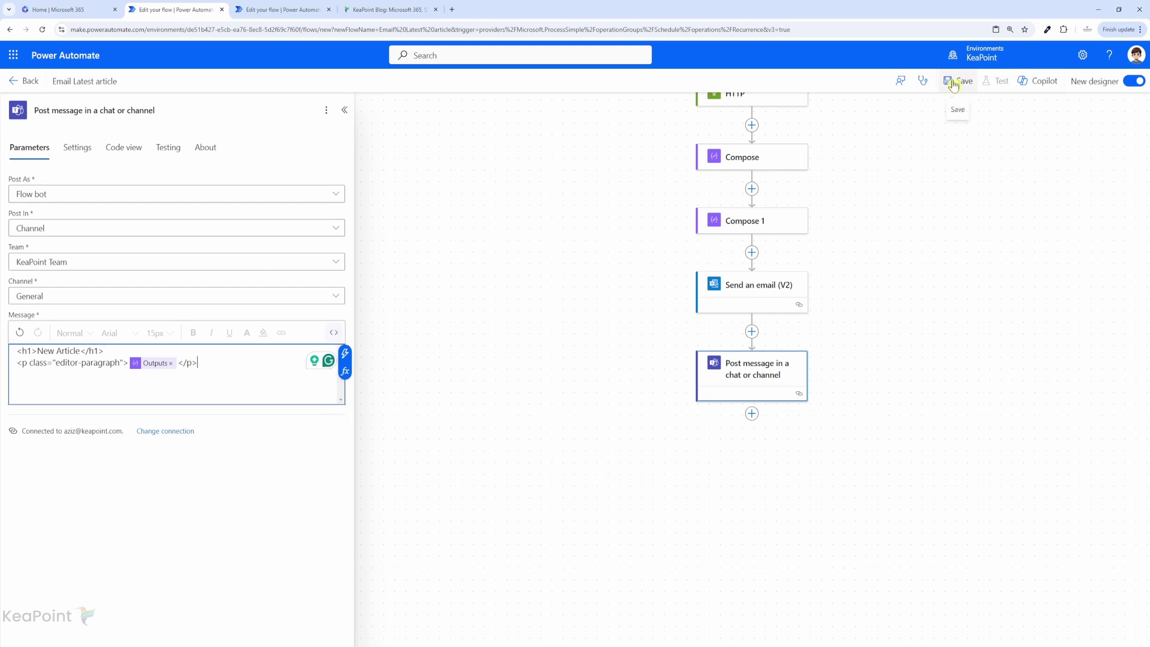
Save the 'Email Latest article' flow and run a manual test, dismissing the run confirmation.
{"action": "left_click", "coordinate": [954, 84]}
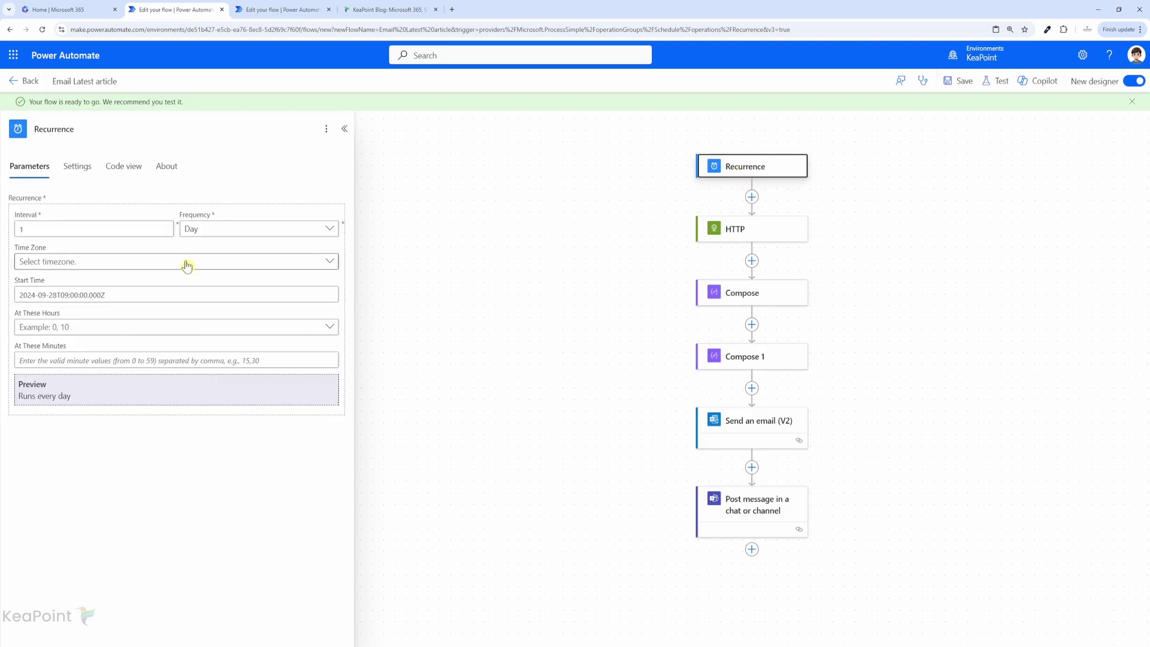
{"action": "left_click", "coordinate": [997, 82]}
{"action": "left_click", "coordinate": [942, 110]}
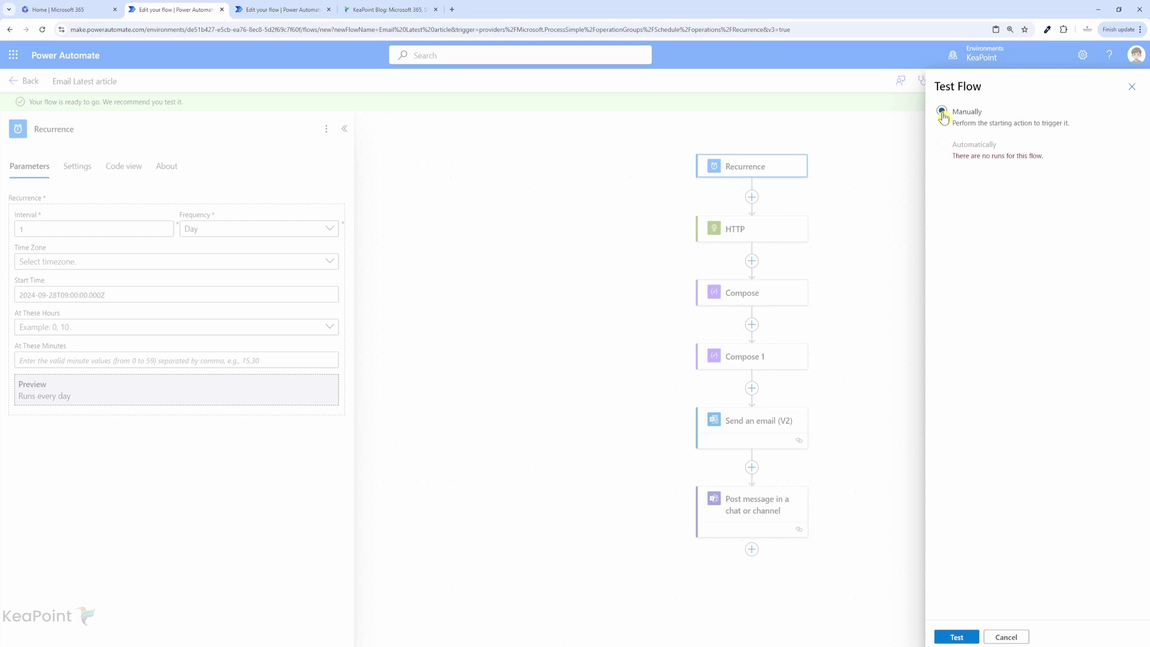
{"action": "left_click", "coordinate": [956, 639]}
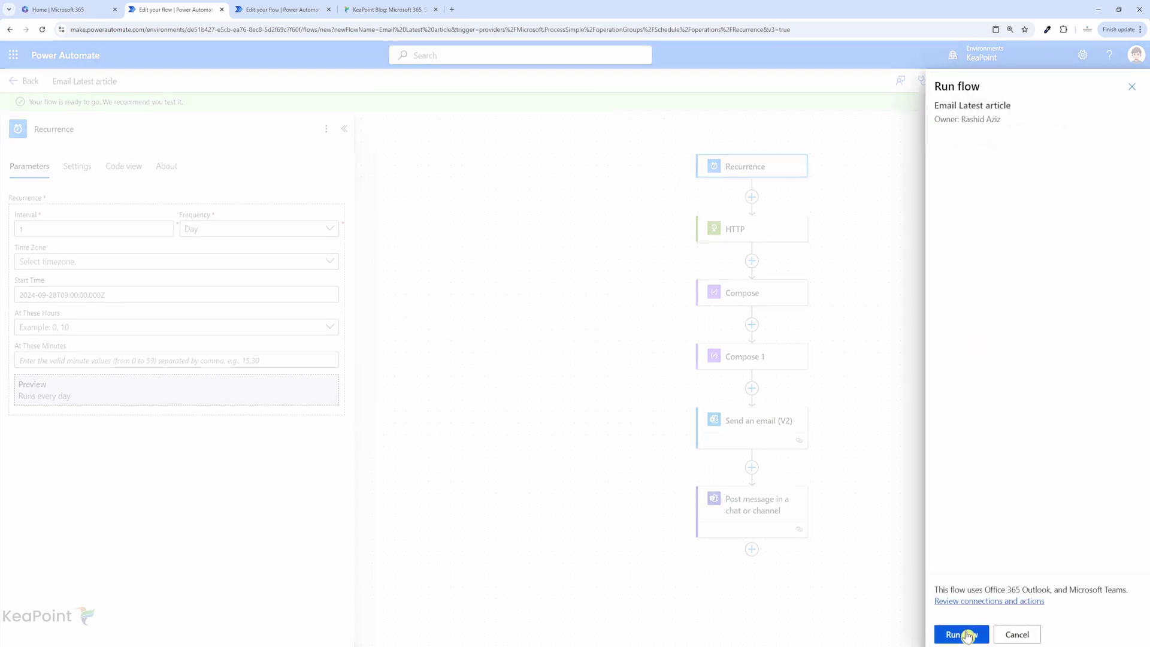
{"action": "left_click", "coordinate": [963, 635]}
{"action": "left_click", "coordinate": [958, 634]}
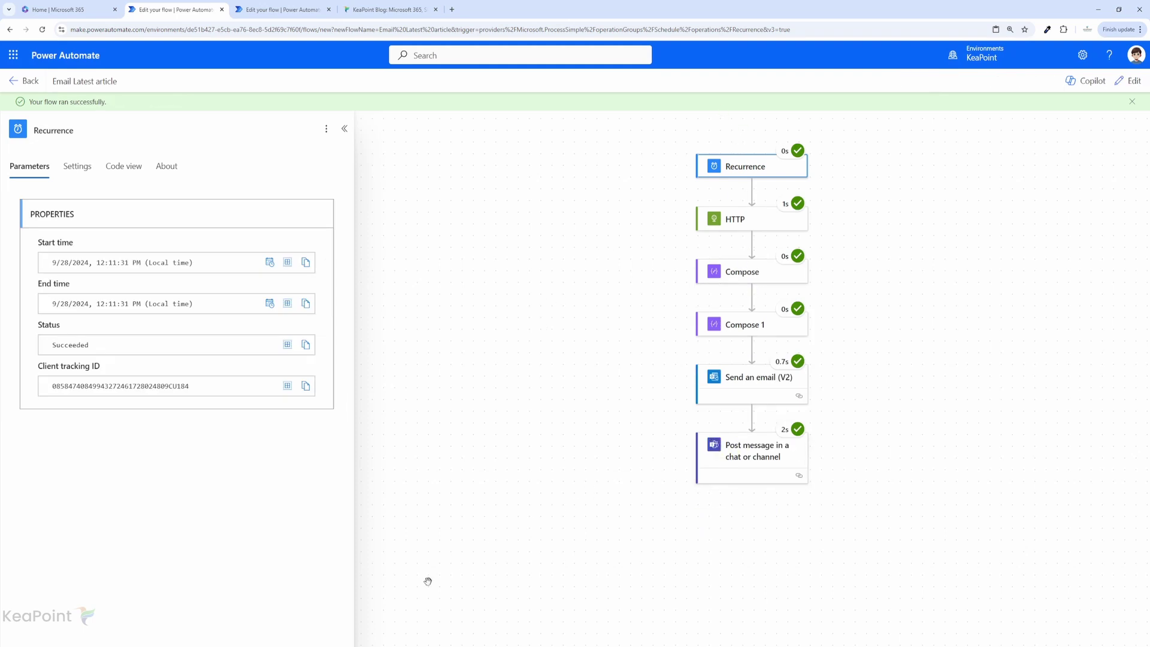
Open the 'New Article is Published' email and follow its link to '20 Power Automate Tips to Supercharge Your Productivity'.
{"action": "left_click", "coordinate": [329, 624]}
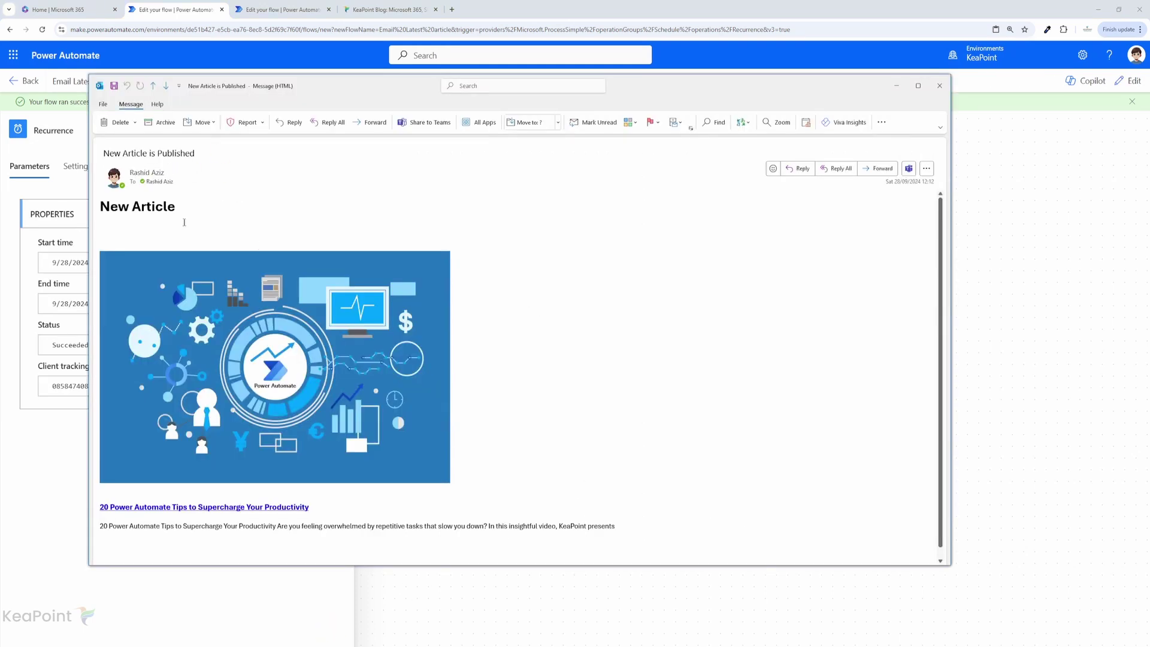
{"action": "left_click_drag", "start_coordinate": [102, 206], "coordinate": [206, 206]}
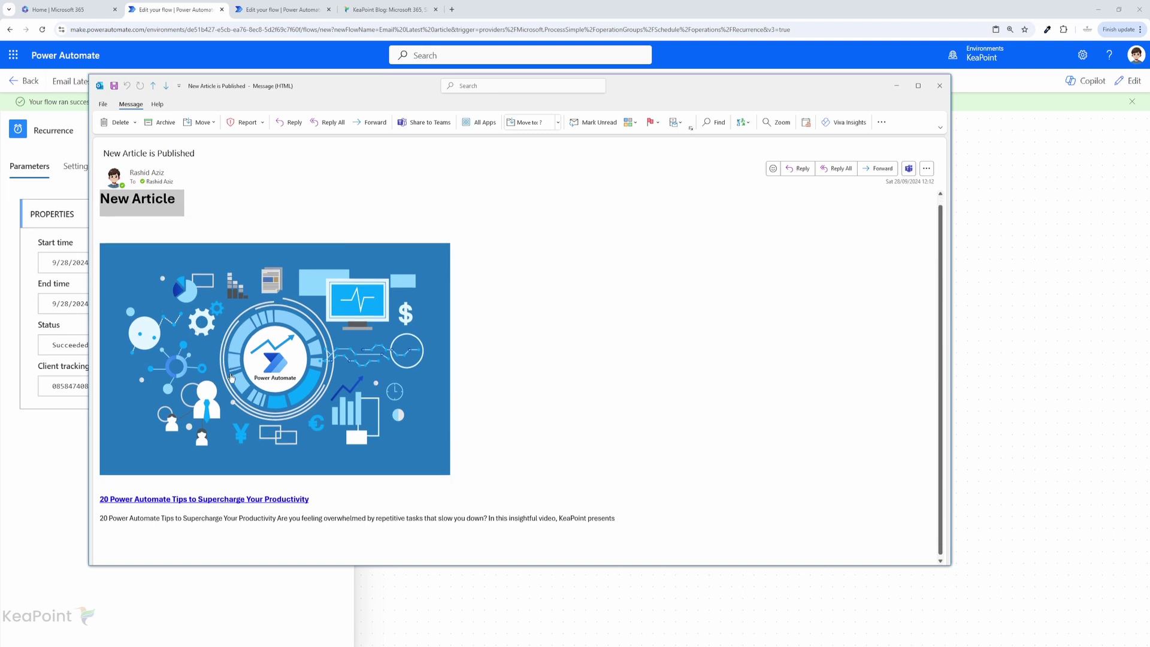
{"action": "scroll", "coordinate": [237, 367], "scroll_direction": "down", "scroll_amount": 1}
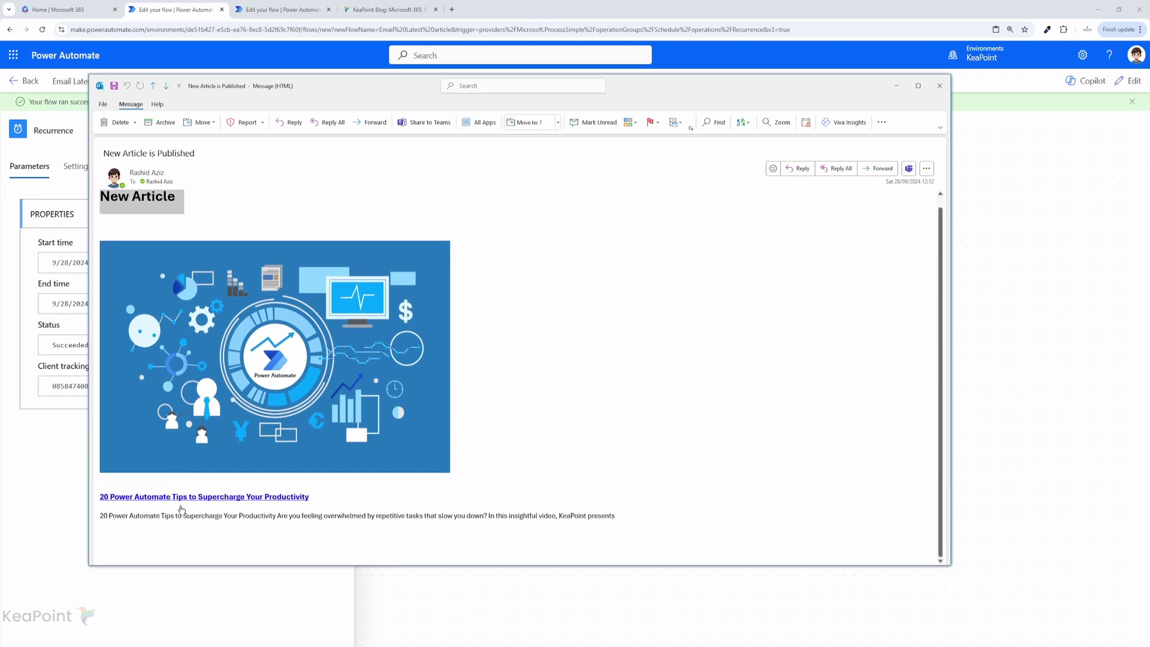
{"action": "left_click", "coordinate": [239, 500]}
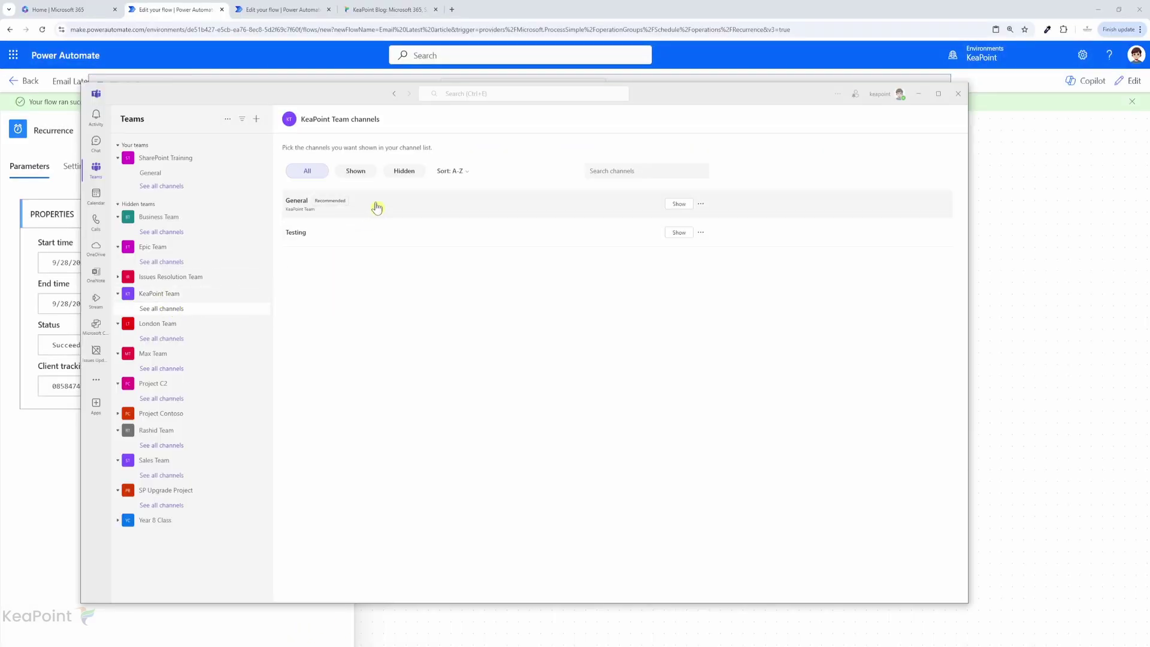
In KeaPoint Team's General channel, follow the New Article post's link to the blog article.
{"action": "left_click", "coordinate": [376, 208]}
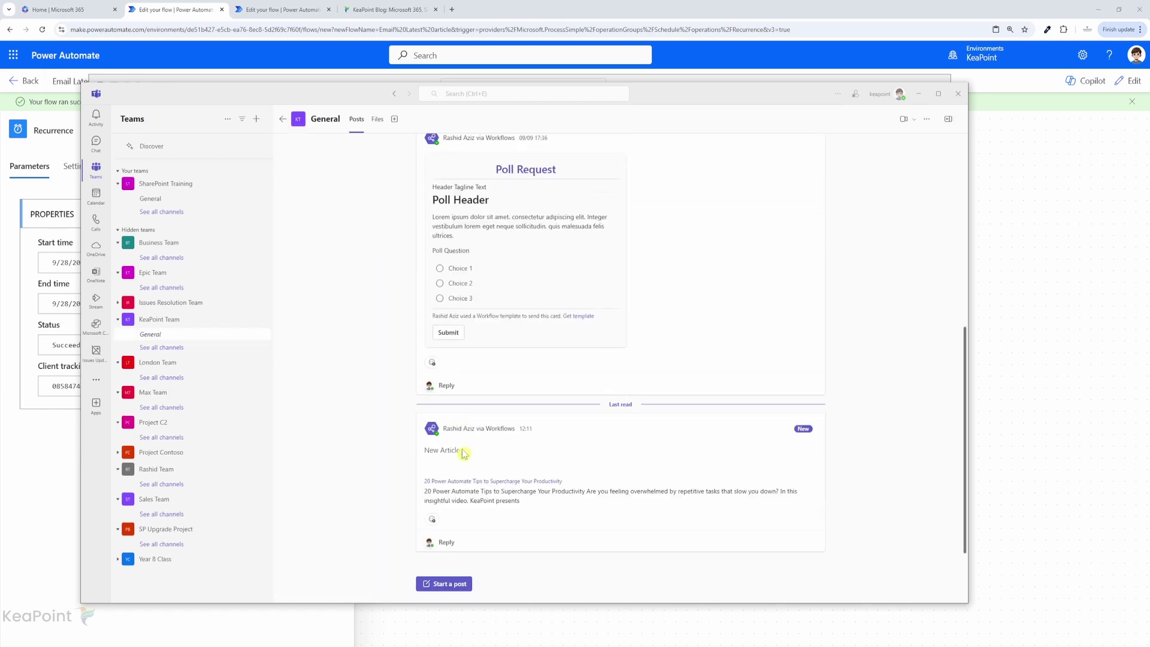
{"action": "left_click", "coordinate": [502, 482]}
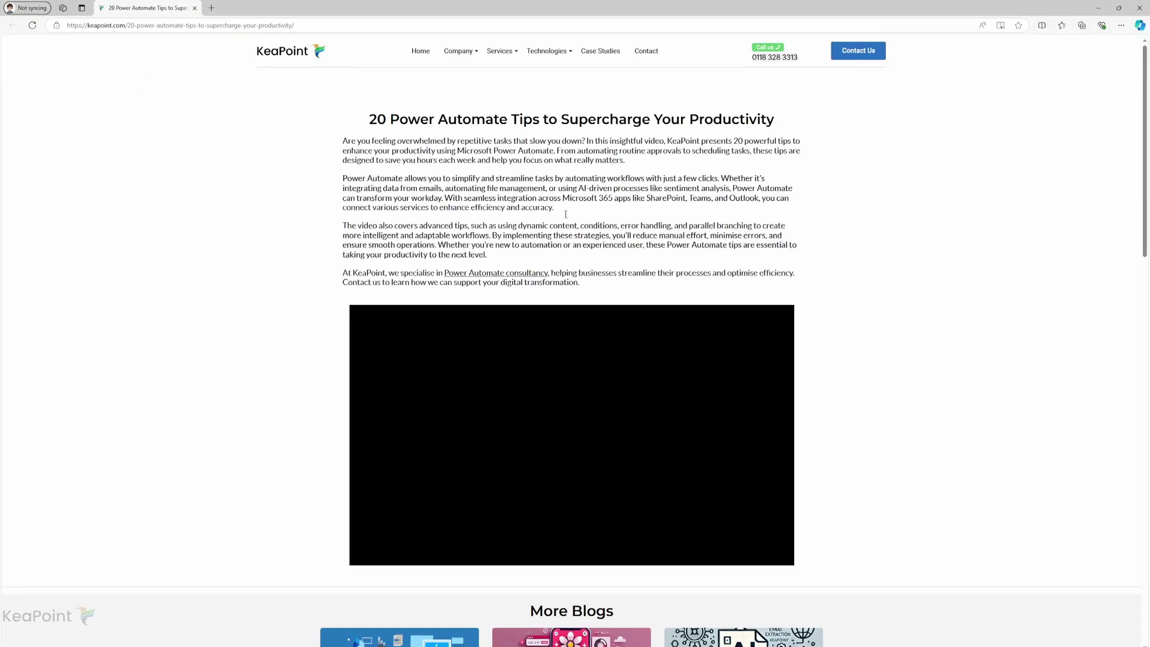